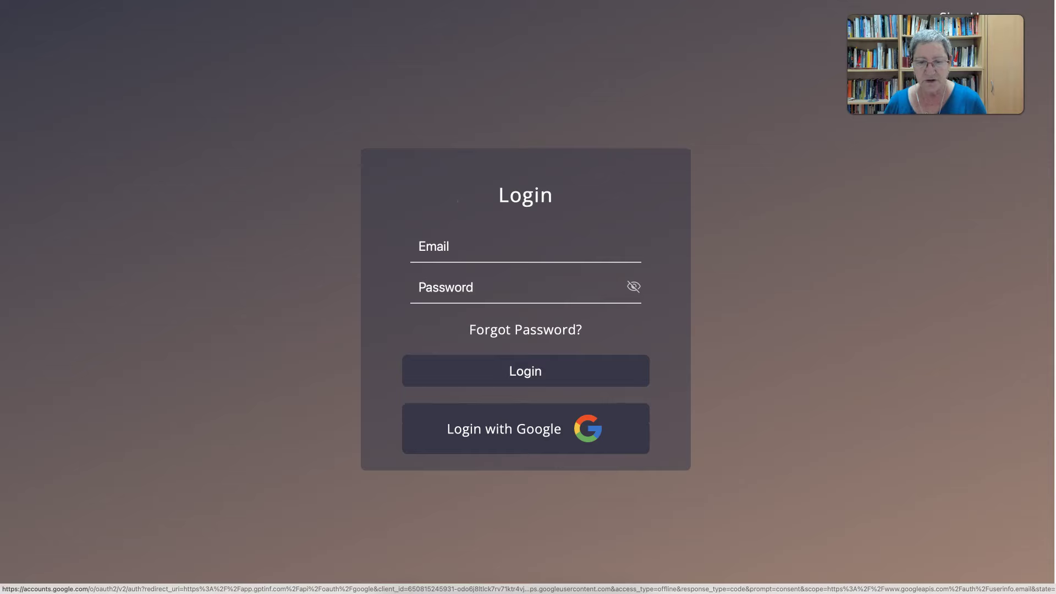
- Log in to GPTinf with the first listed Google account and place the cursor in the rephrasing text box
left_click(586, 433)
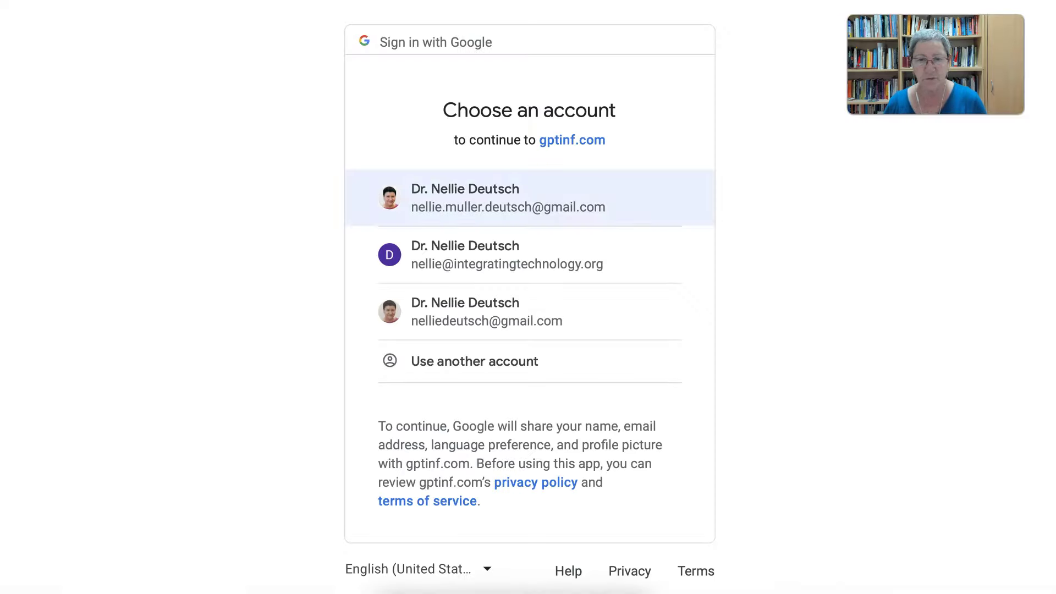
left_click(493, 204)
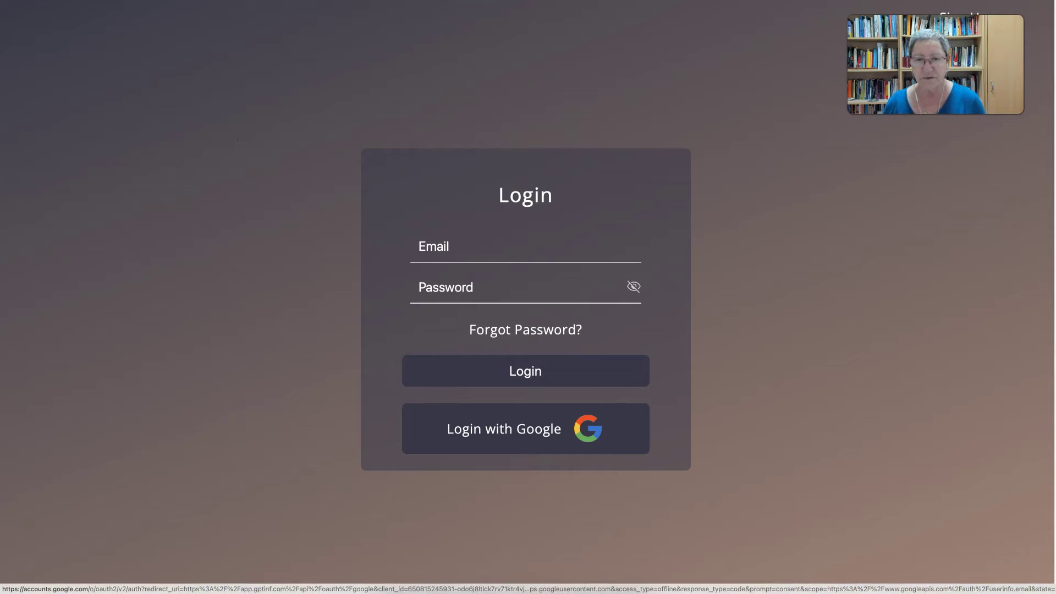
left_click(525, 429)
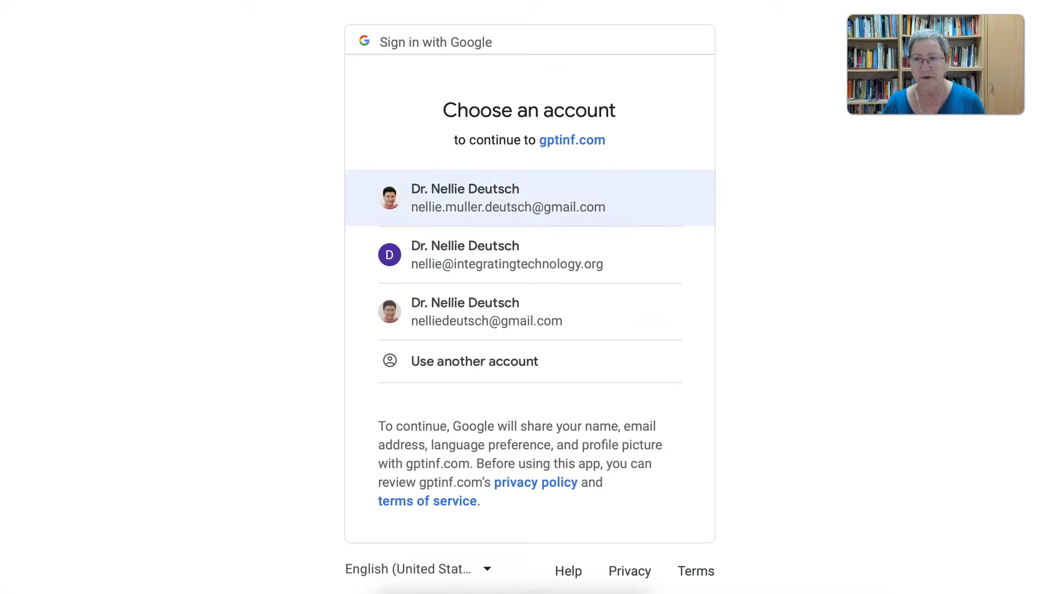
left_click(486, 202)
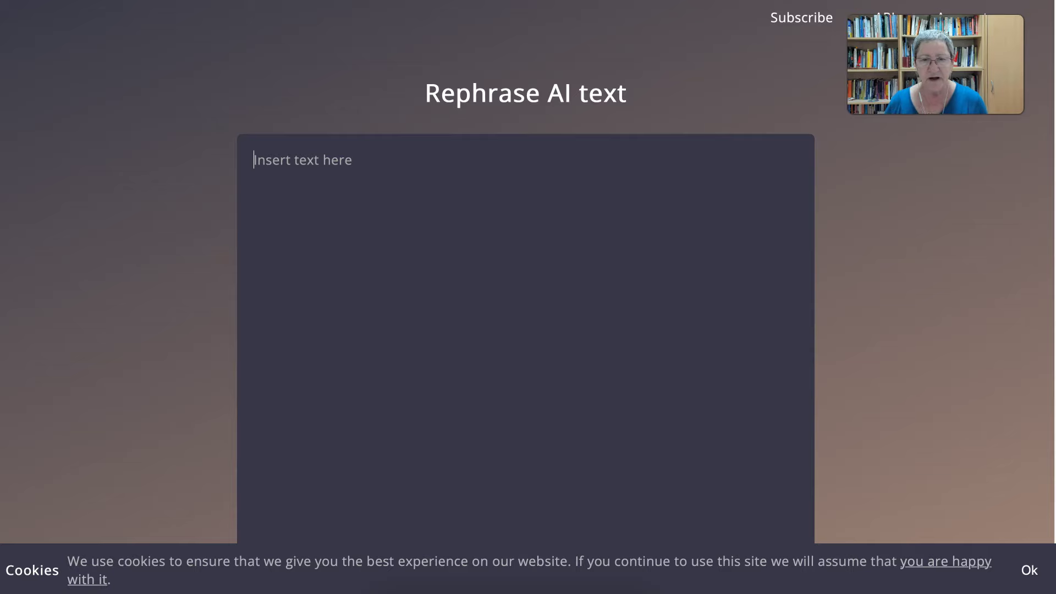
left_click(360, 176)
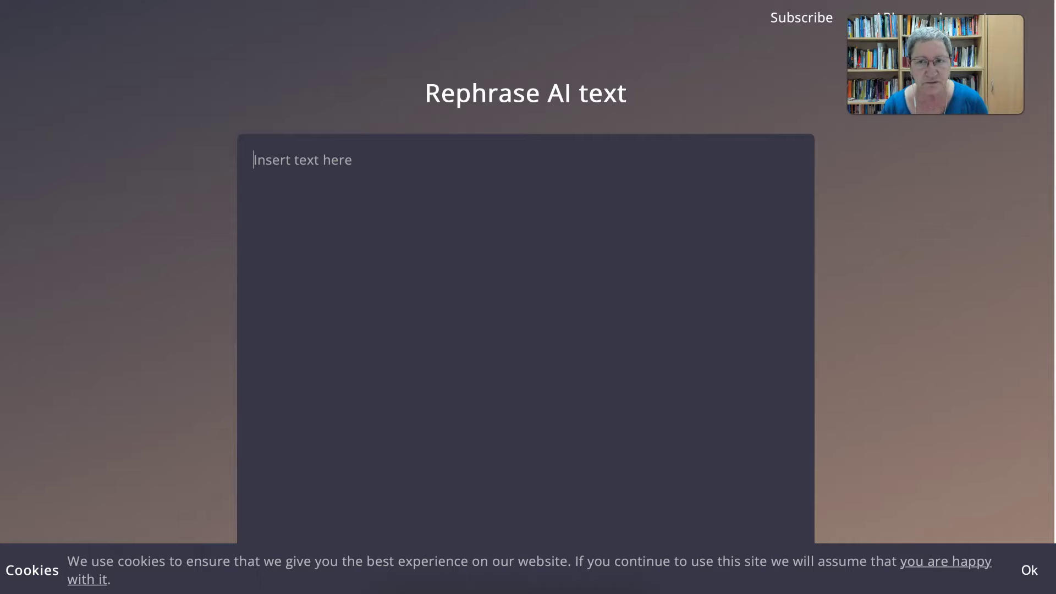
- Switch to ChatGPT, send the prompt "Have a great in more words" and answer the follow-up question with "Yes"
type("Hav")
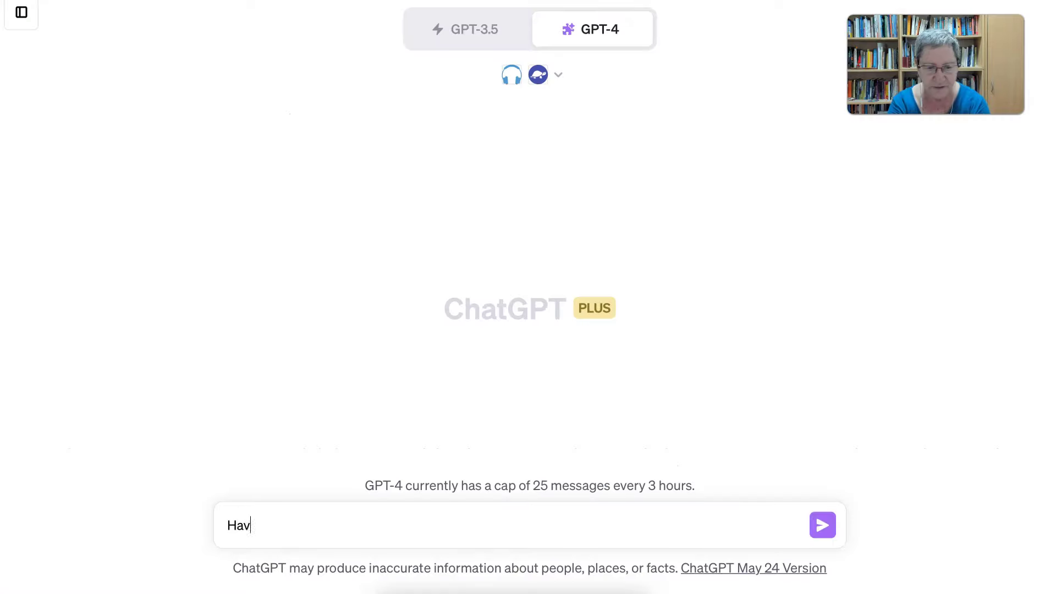
type("e a great ")
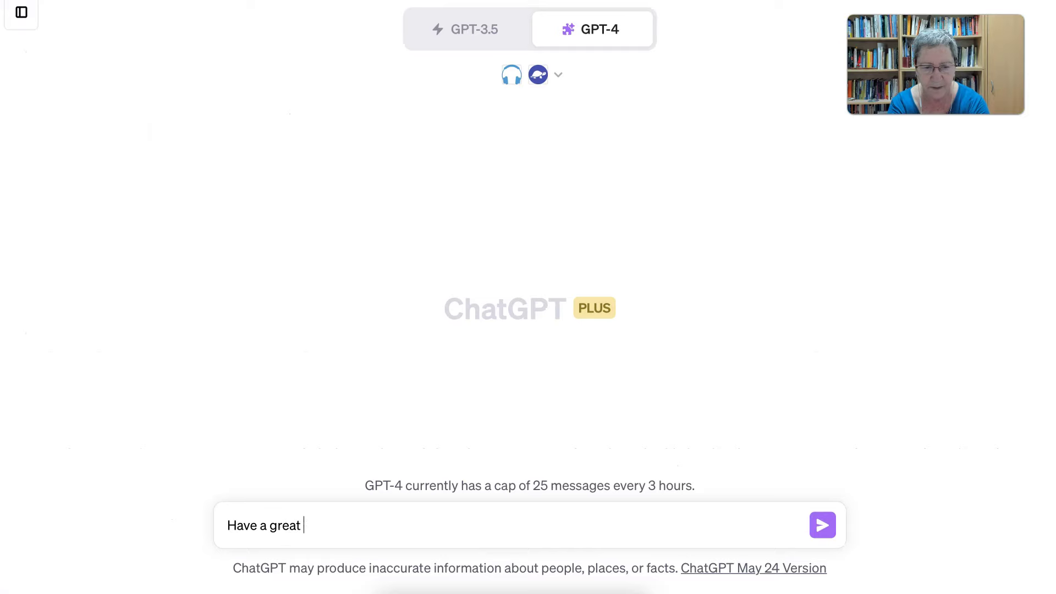
type(" in more words")
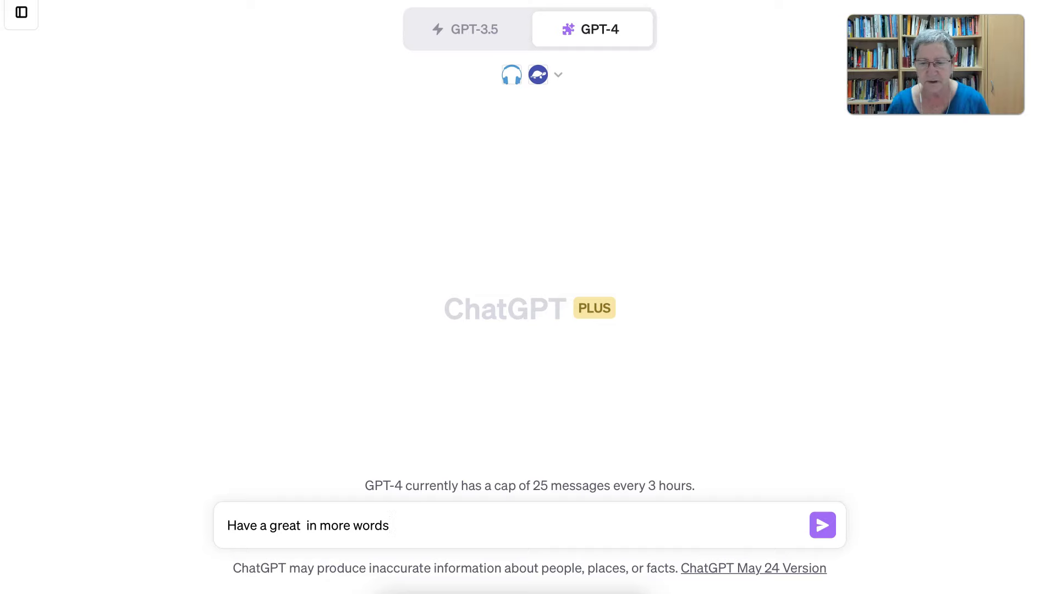
key("Return")
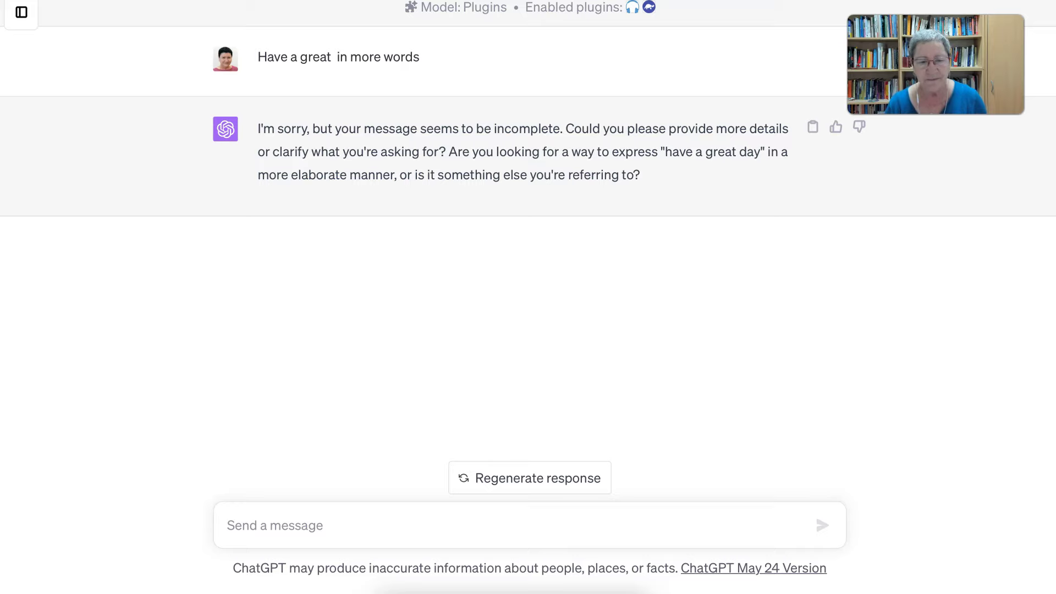
type("Yes")
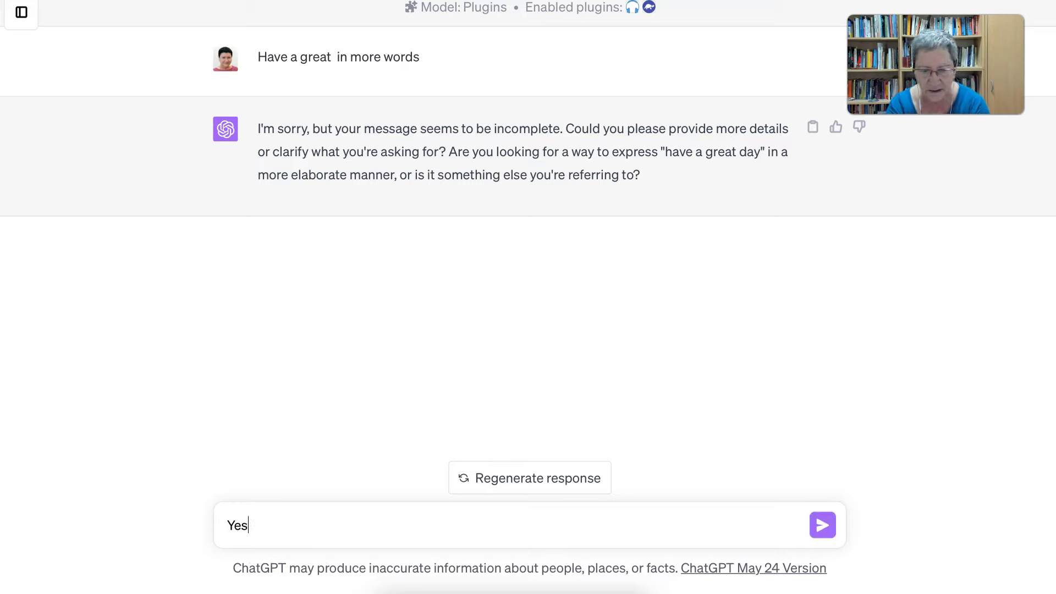
key("Return")
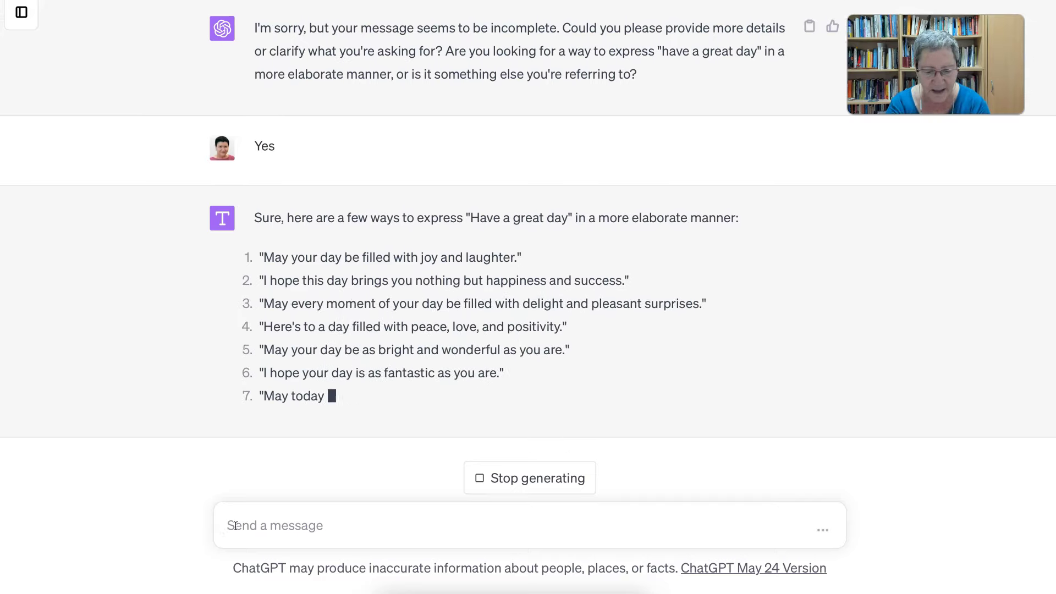
- Send the follow-up prompt "Write in an essay form."
type("Wrote")
key("BackSpace")
key("BackSpace")
key("BackSpace")
key("BackSpace")
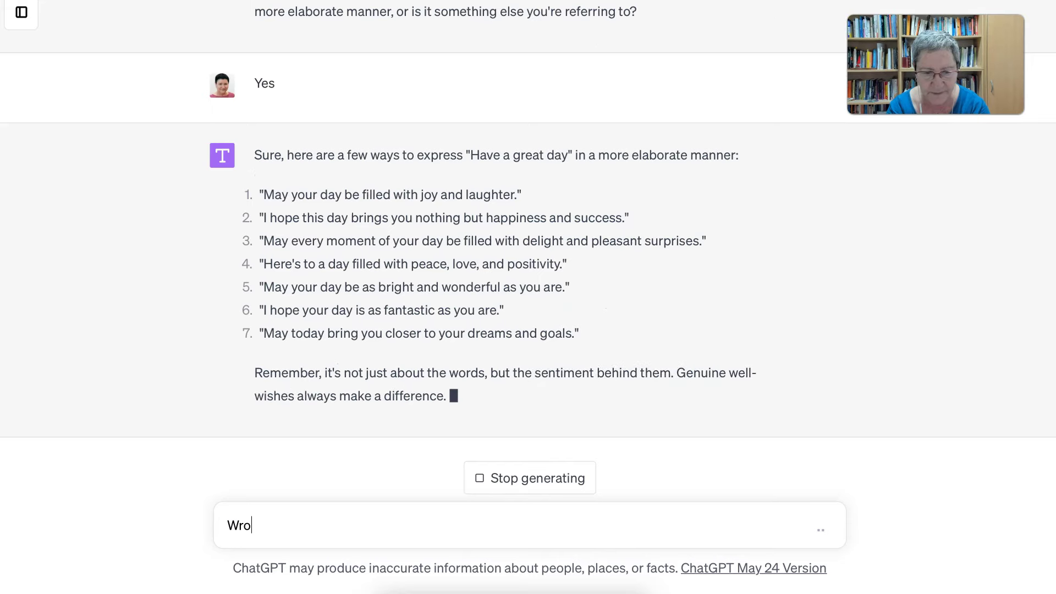
type("ite in an a")
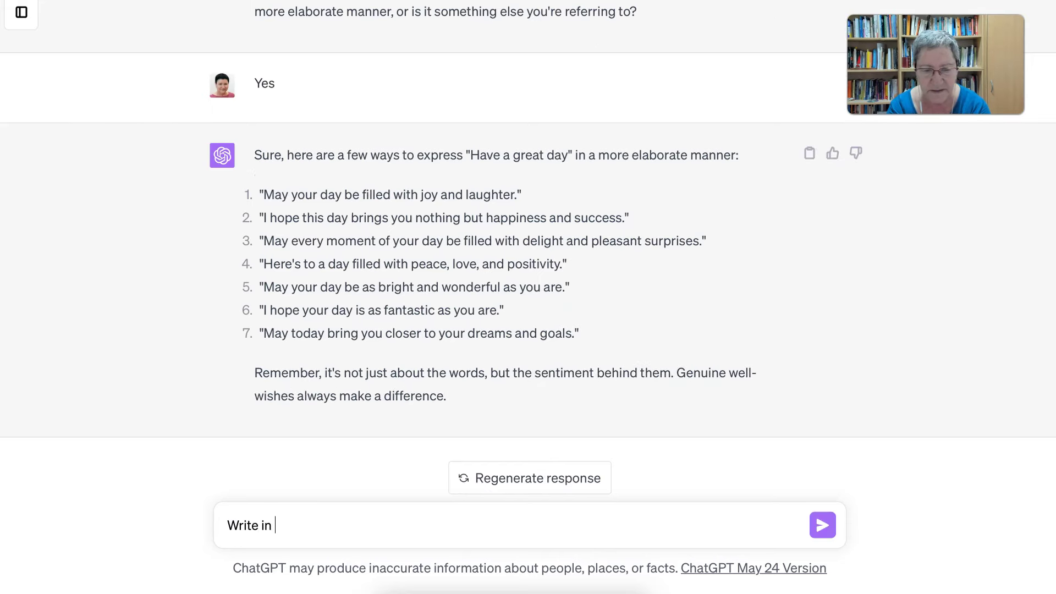
key("BackSpace")
type("wa")
key("BackSpace")
key("BackSpace")
type("essay")
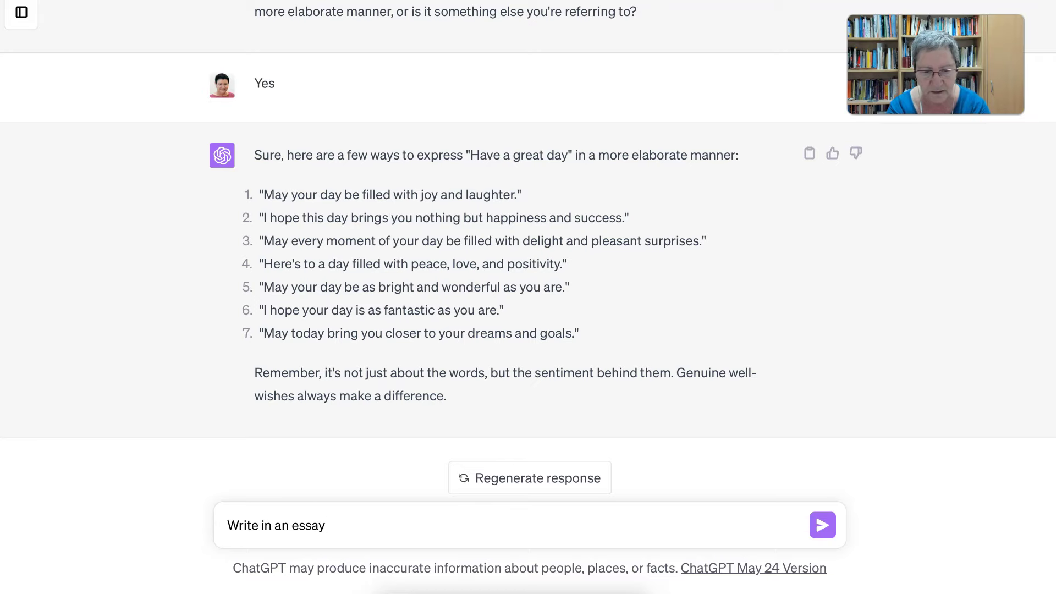
type(" form.")
key("Return")
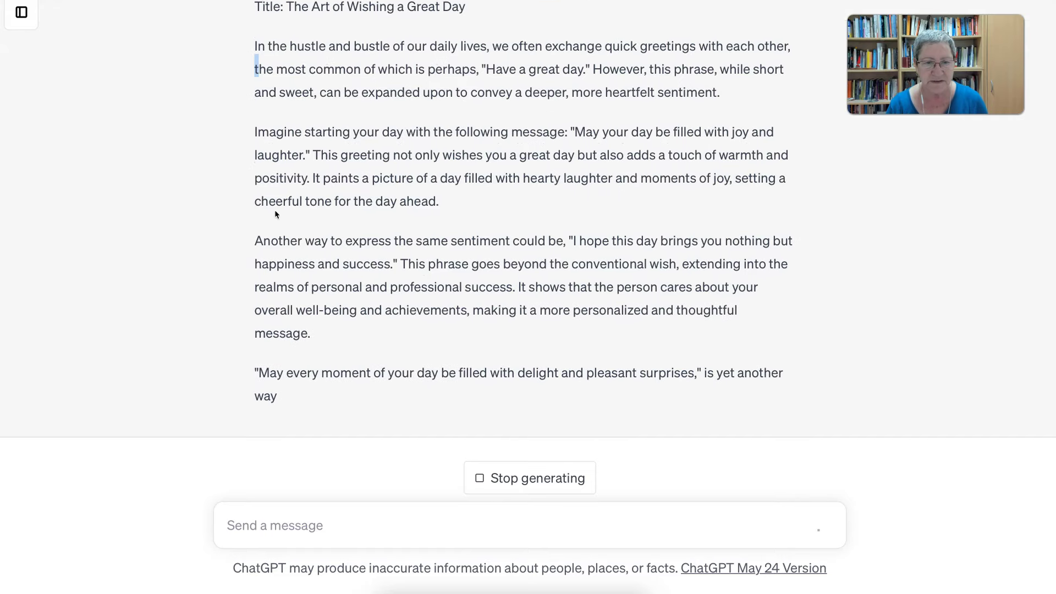
- Copy the essay's first paragraph, from "In the hustle and bustle" to "more heartfelt sentiment."
scroll(292, 225, "up", 4)
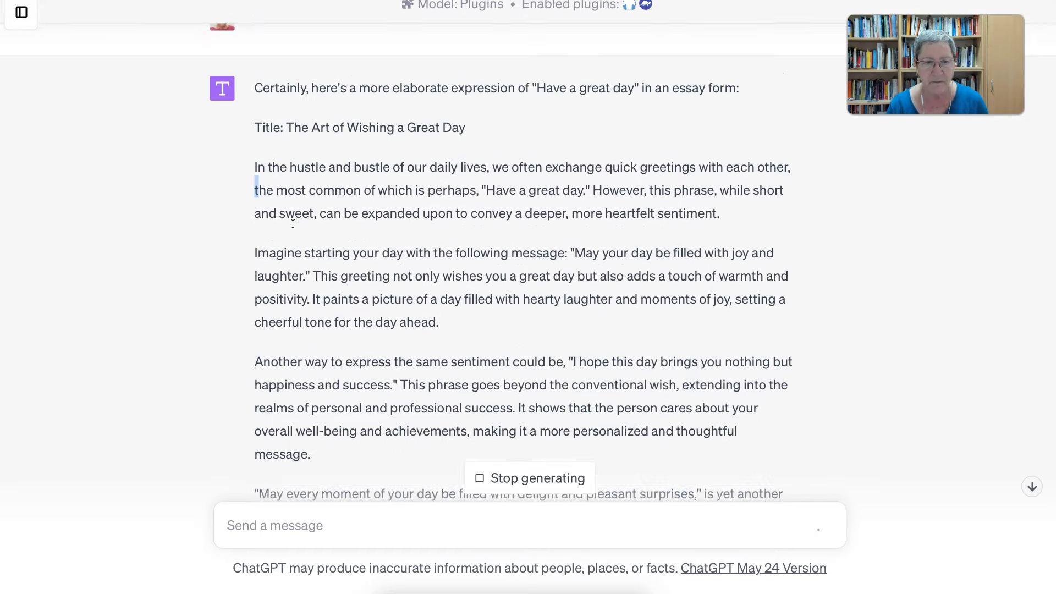
scroll(292, 224, "down", 1)
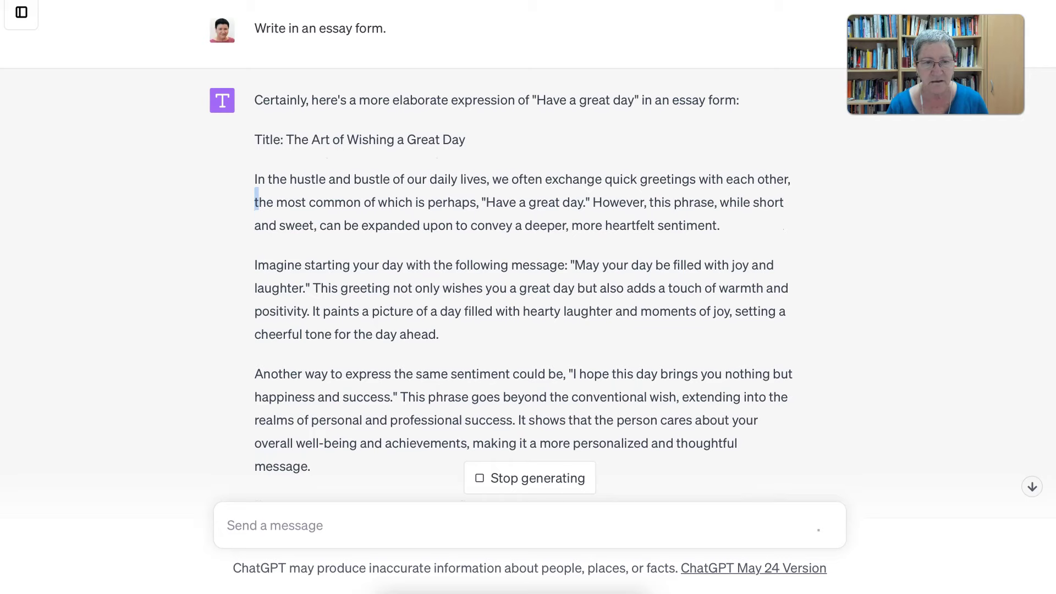
left_click_drag(258, 180, 721, 226)
key("ctrl+c")
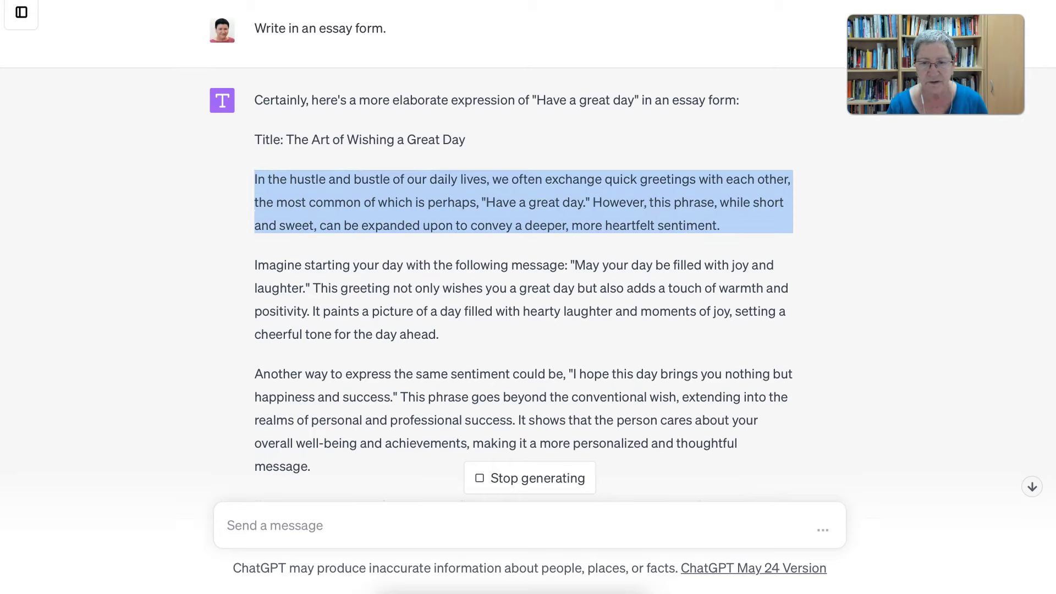
right_click(643, 198)
left_click(688, 252)
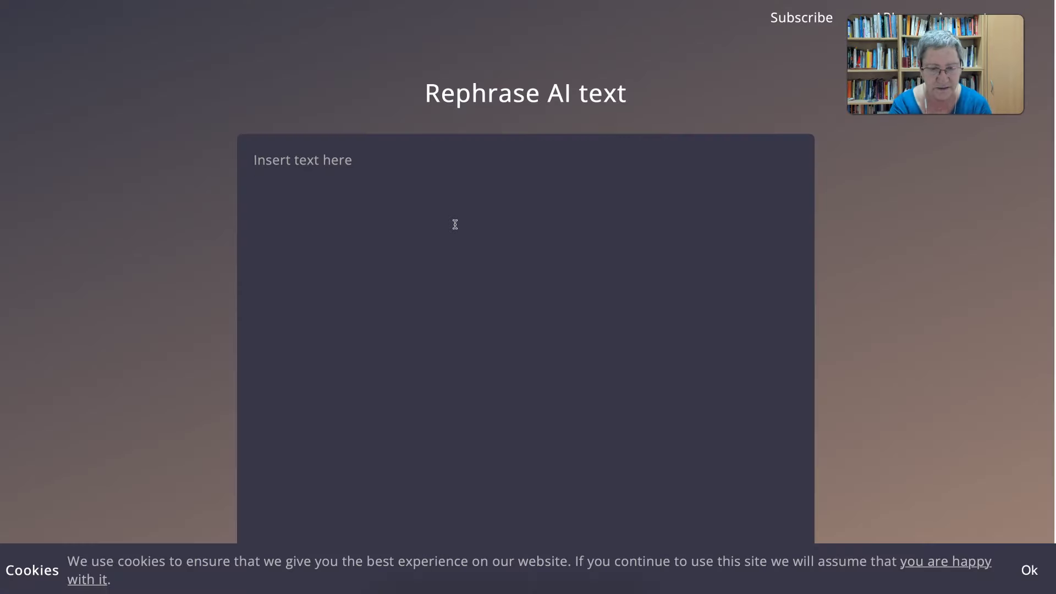
- Switch to GPTinf, paste the copied paragraph as the text to rephrase and request the results
key("ctrl+v")
scroll(461, 243, "down", 3)
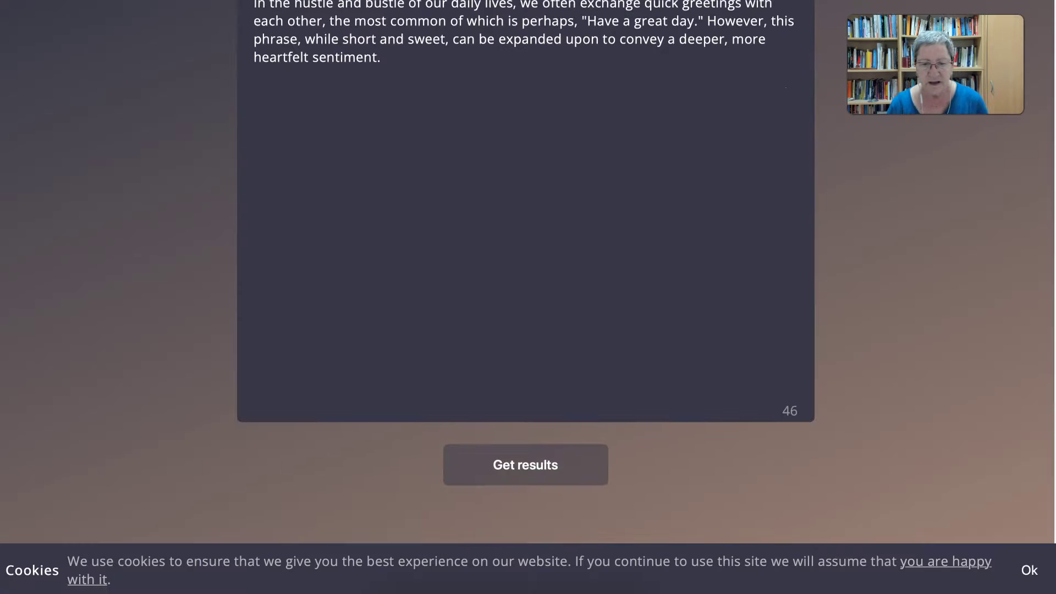
left_click(504, 462)
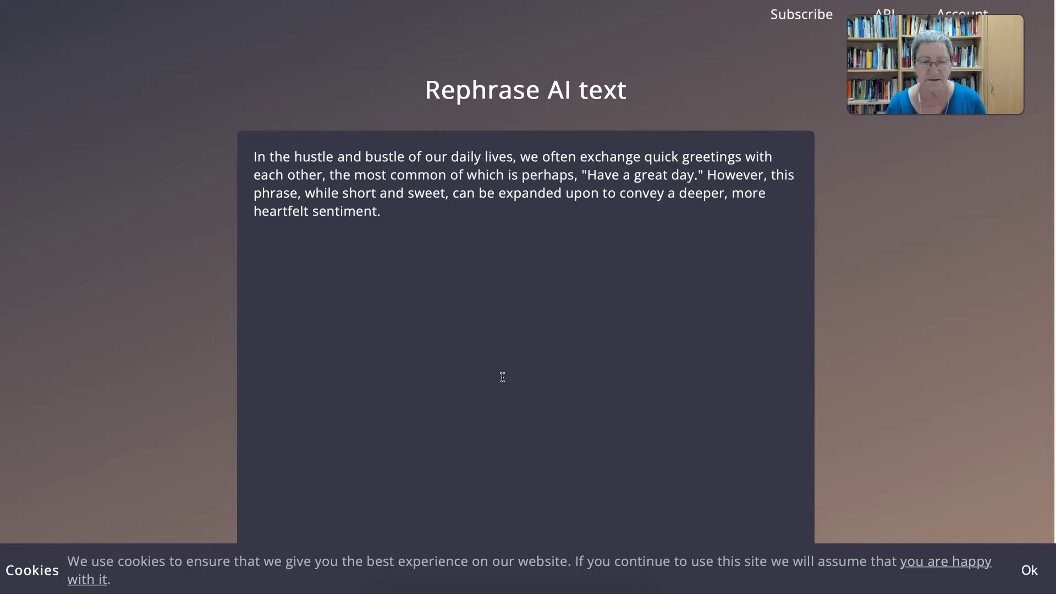
- Wait for the rephrasing to finish, read the rephrased paragraph and copy it
scroll(502, 378, "down", 5)
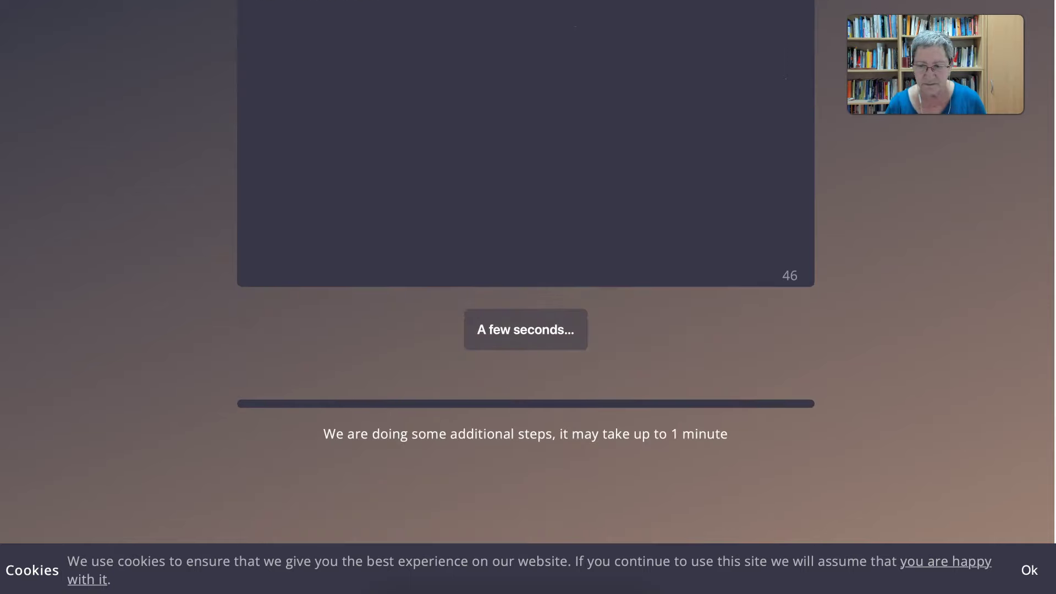
scroll(536, 297, "down", 2)
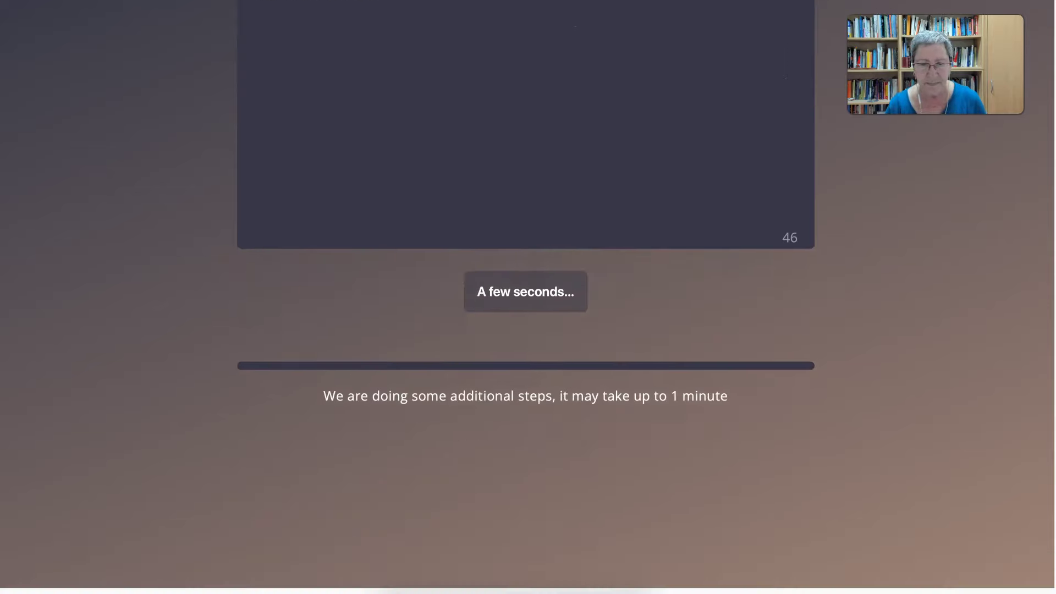
scroll(531, 299, "down", 4)
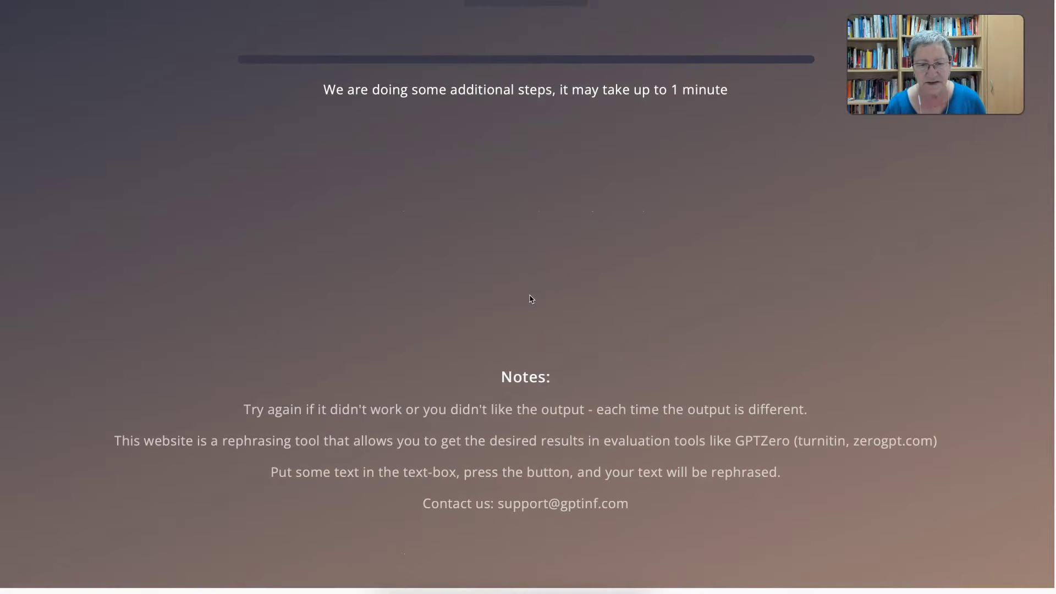
scroll(531, 299, "up", 5)
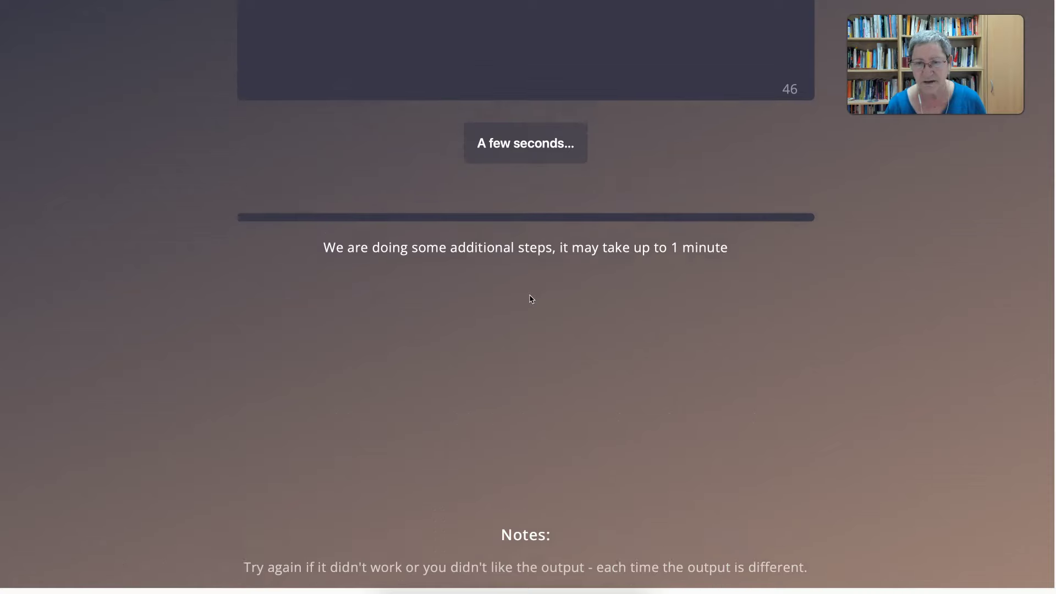
scroll(532, 299, "up", 4)
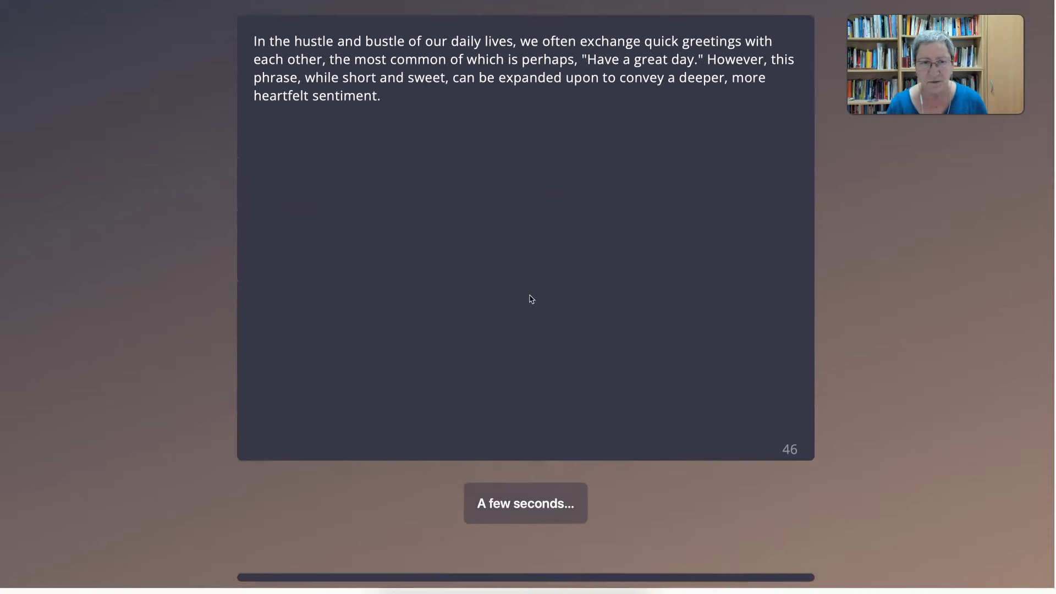
scroll(532, 298, "down", 5)
scroll(532, 299, "down", 2)
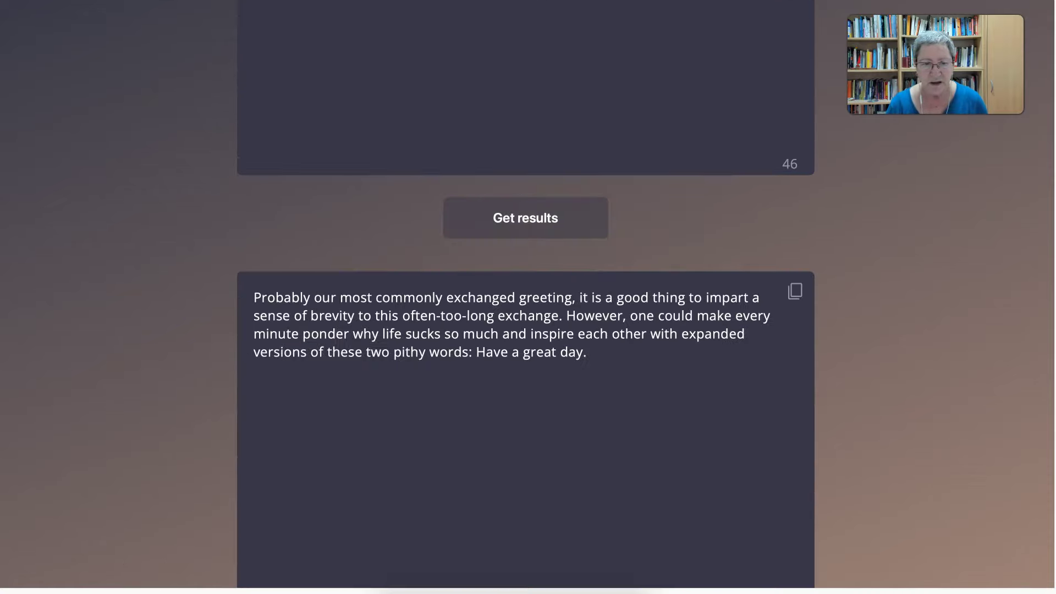
left_click_drag(252, 297, 549, 335)
left_click(550, 335)
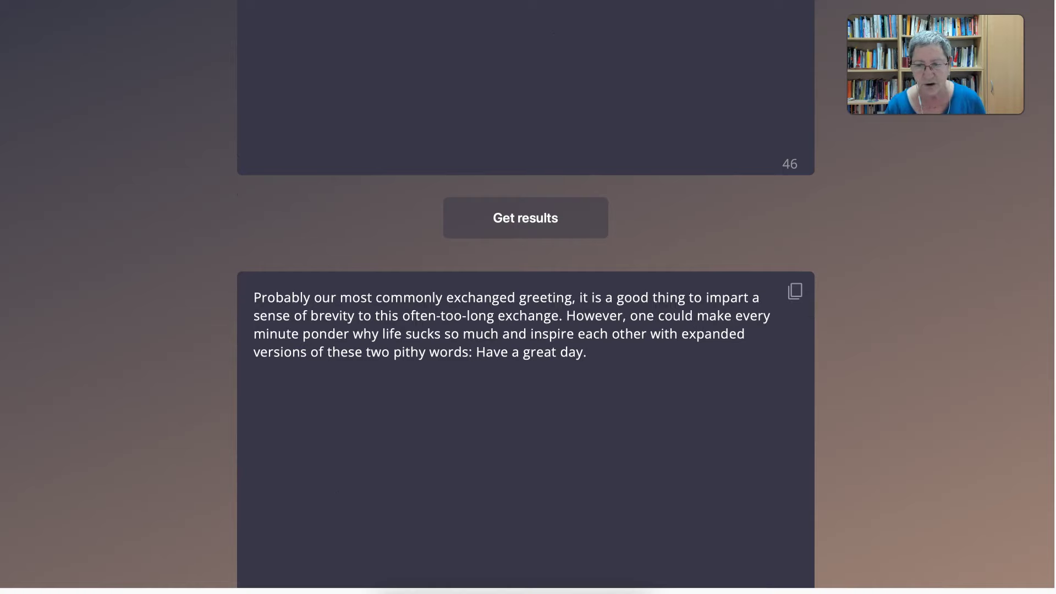
left_click(795, 291)
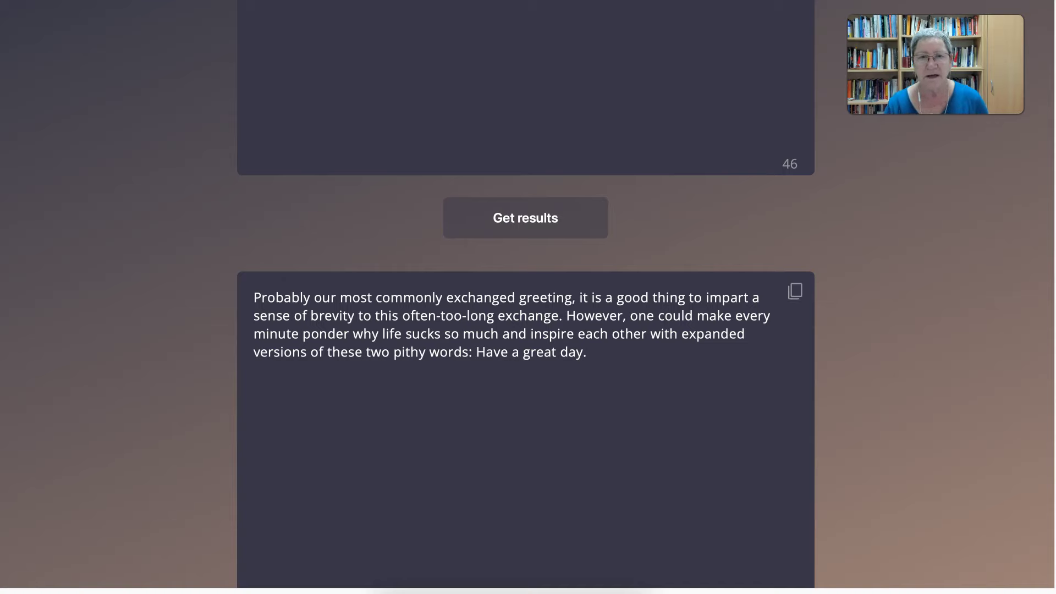
- Switch back to ChatGPT, show the chat history and open the account's Settings dialog
key("ctrl+Tab")
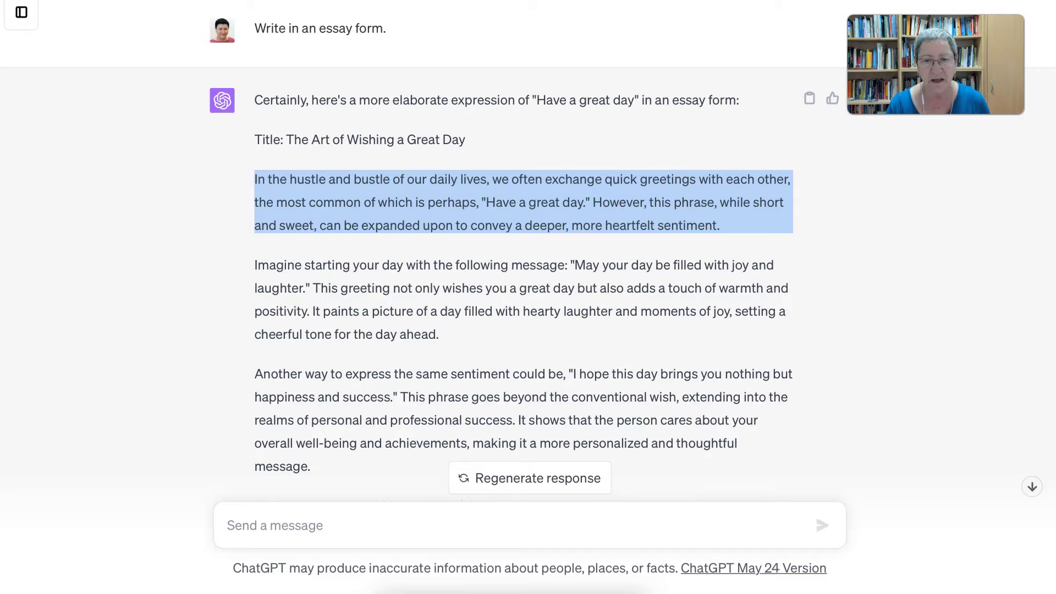
scroll(528, 247, "up", 3)
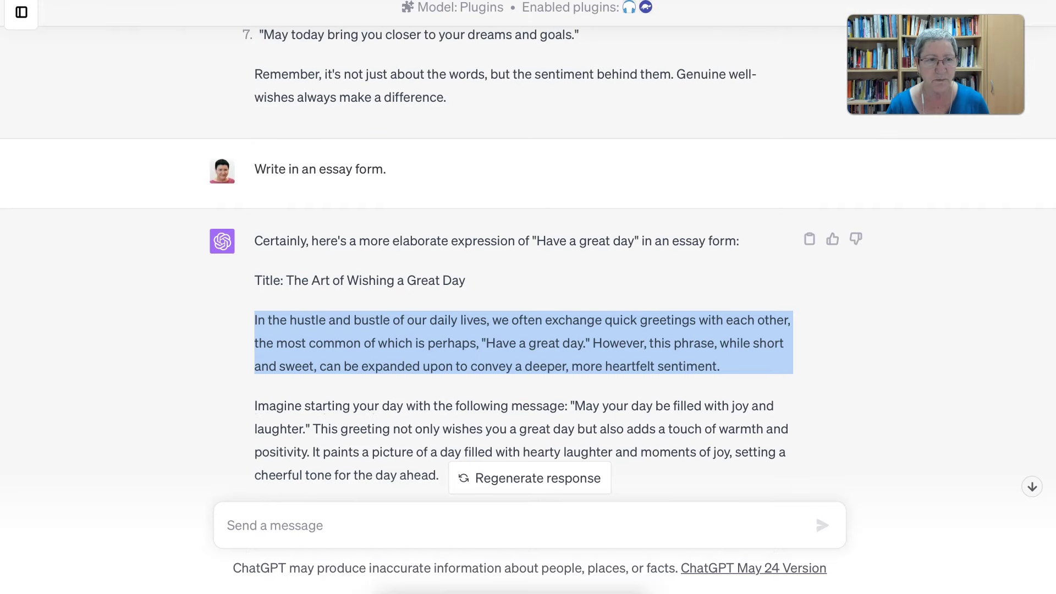
left_click(21, 12)
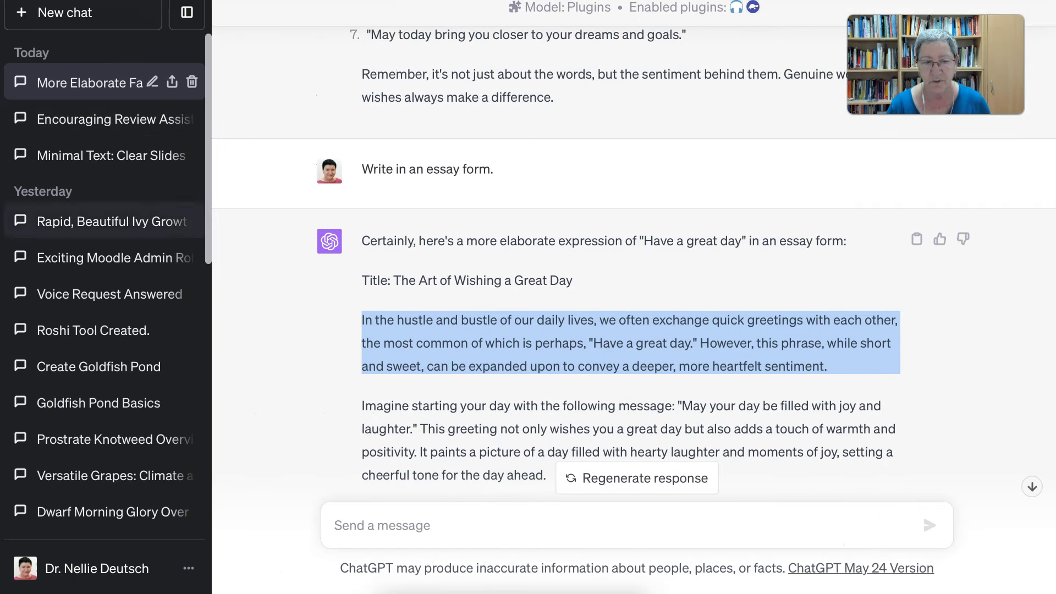
scroll(104, 363, "down", 8)
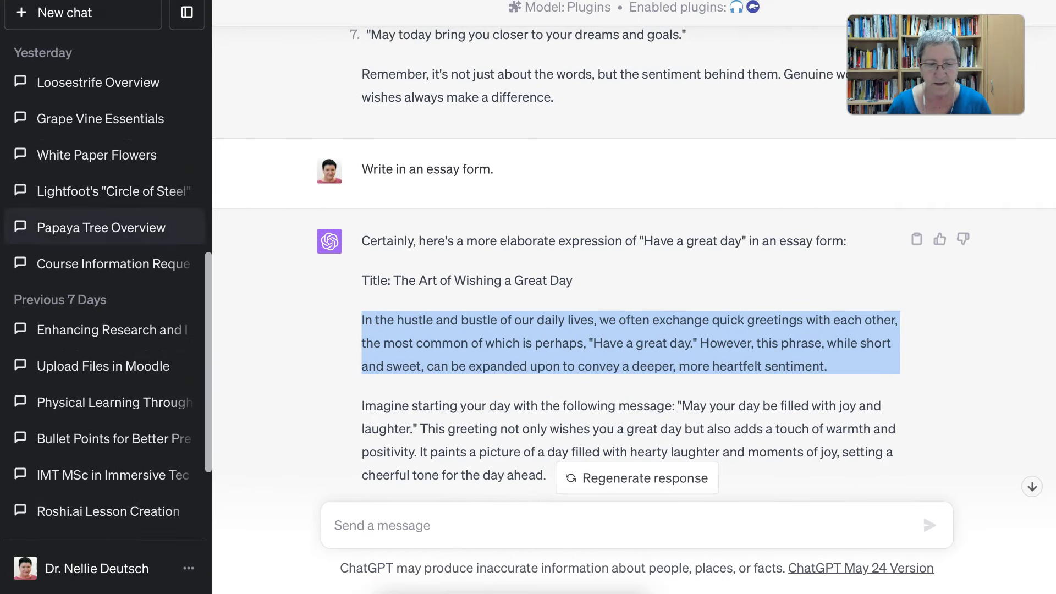
left_click(188, 570)
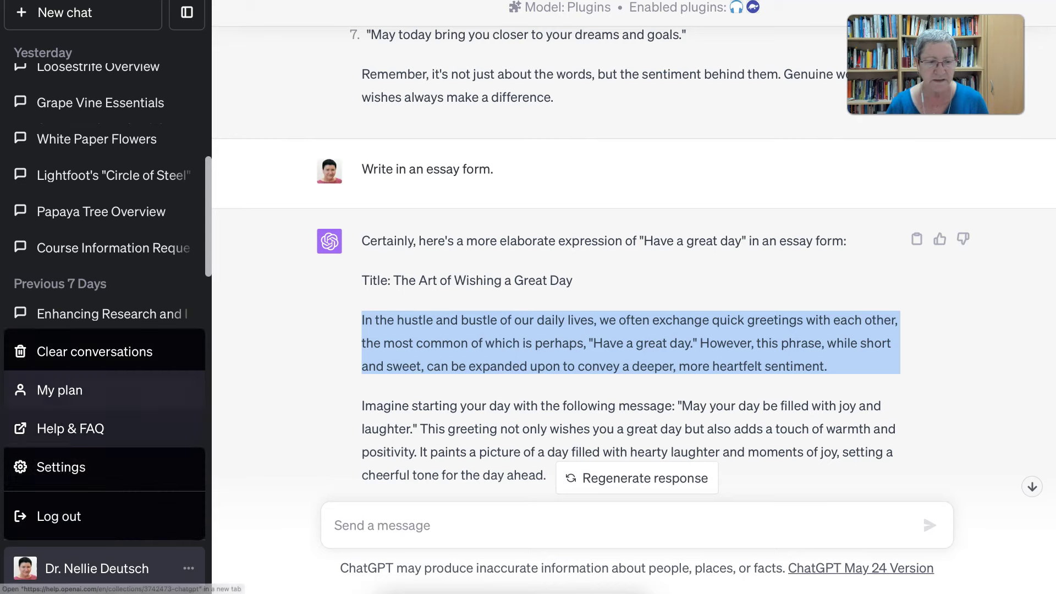
left_click(61, 467)
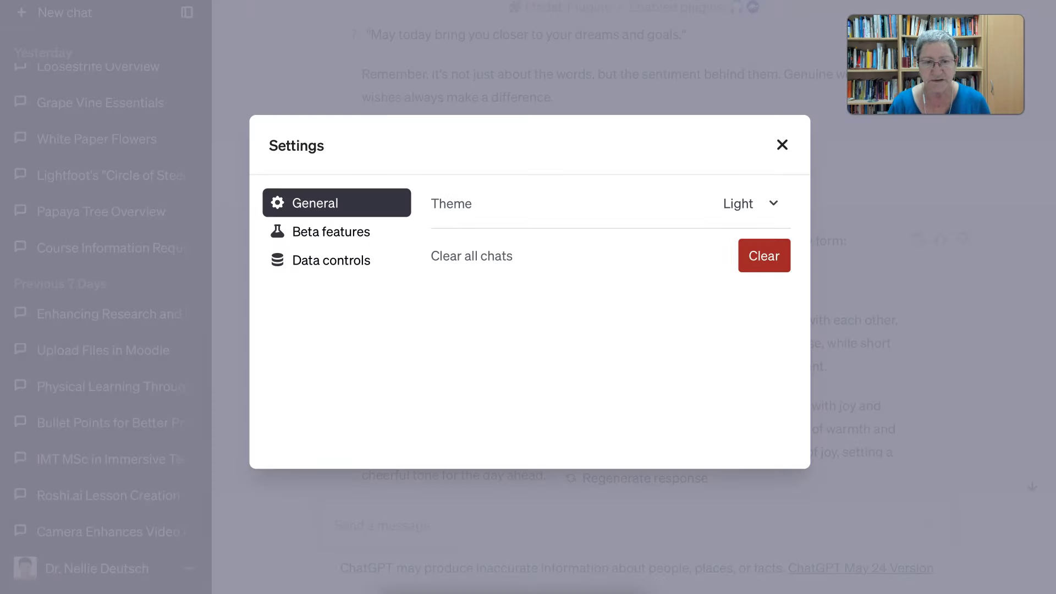
- Review the beta features in the settings, including Plugins and Code interpreter, and close the settings
left_click(331, 231)
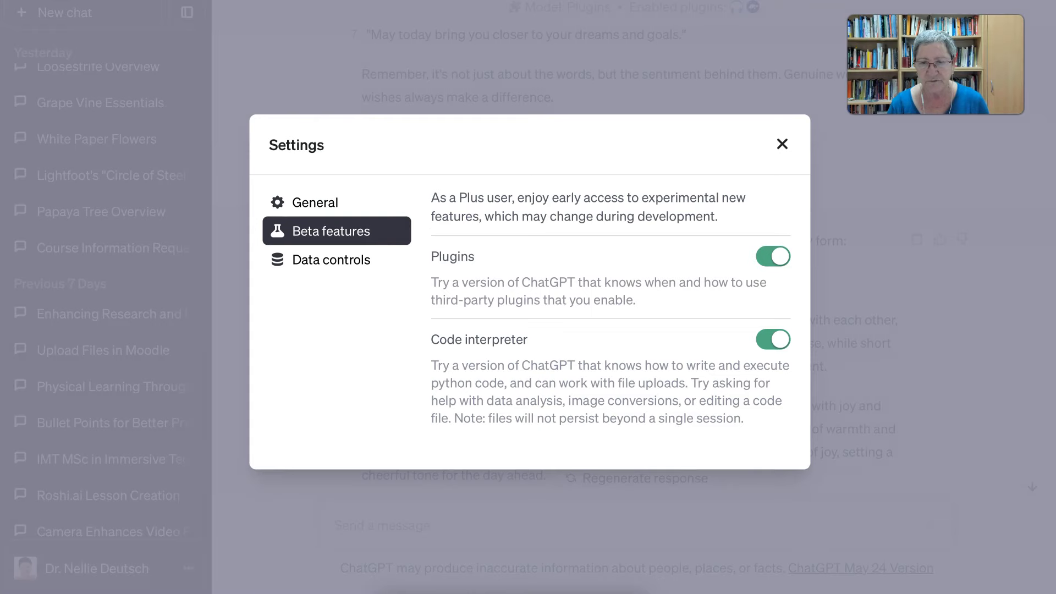
left_click(782, 145)
scroll(743, 167, "up", 8)
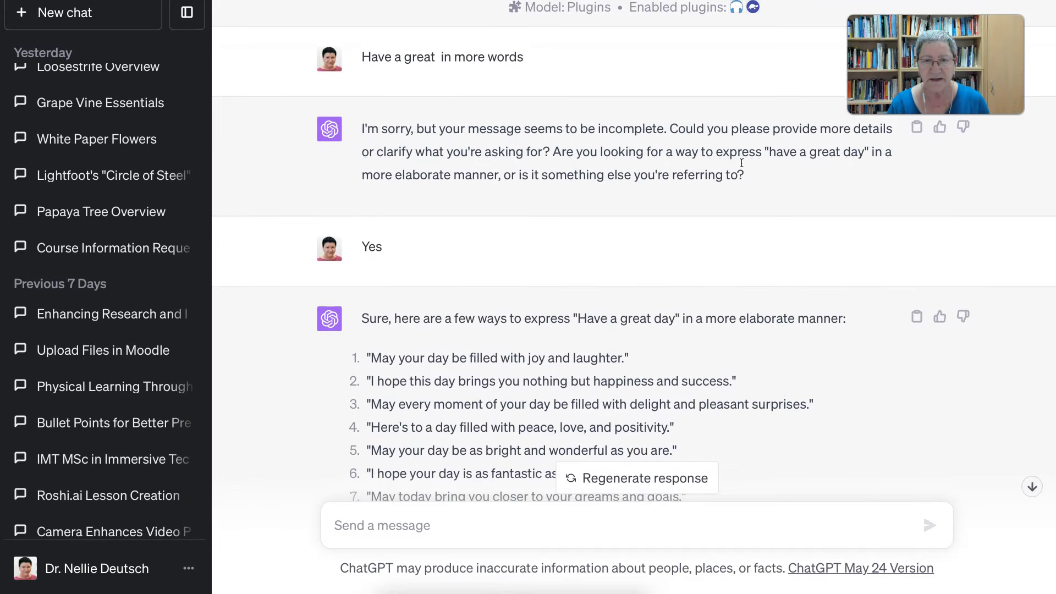
- Start a new chat with the chat history hidden and set the model to GPT-4 with Plugins
key("ctrl+shift+o")
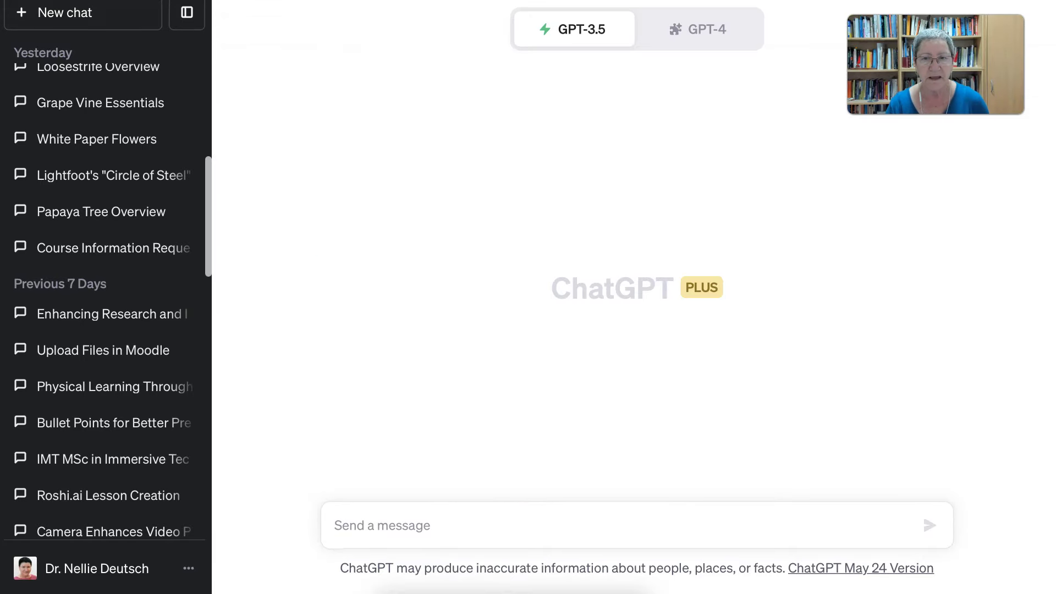
left_click(187, 12)
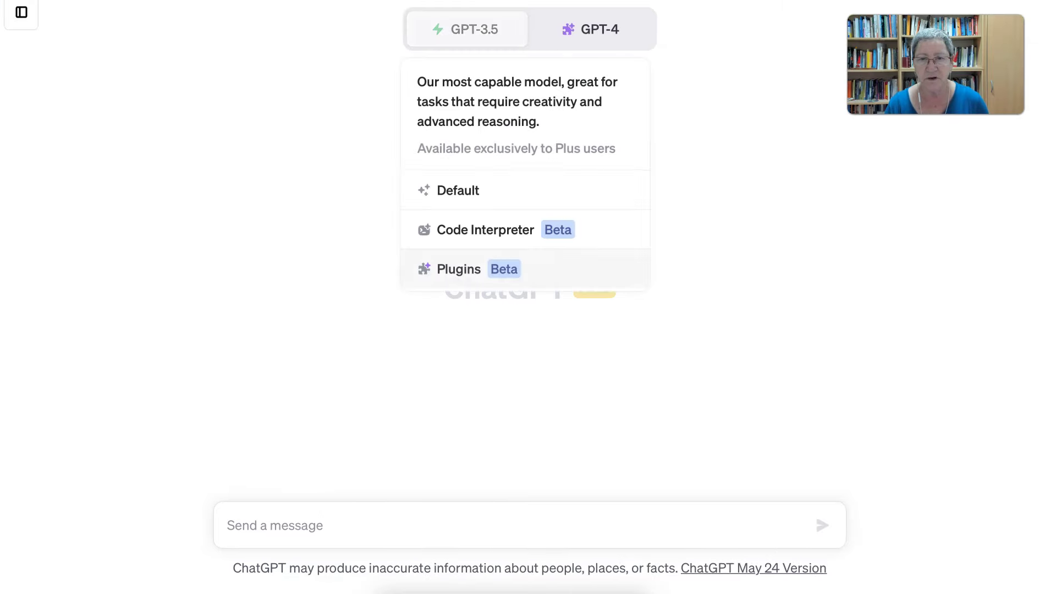
left_click(592, 29)
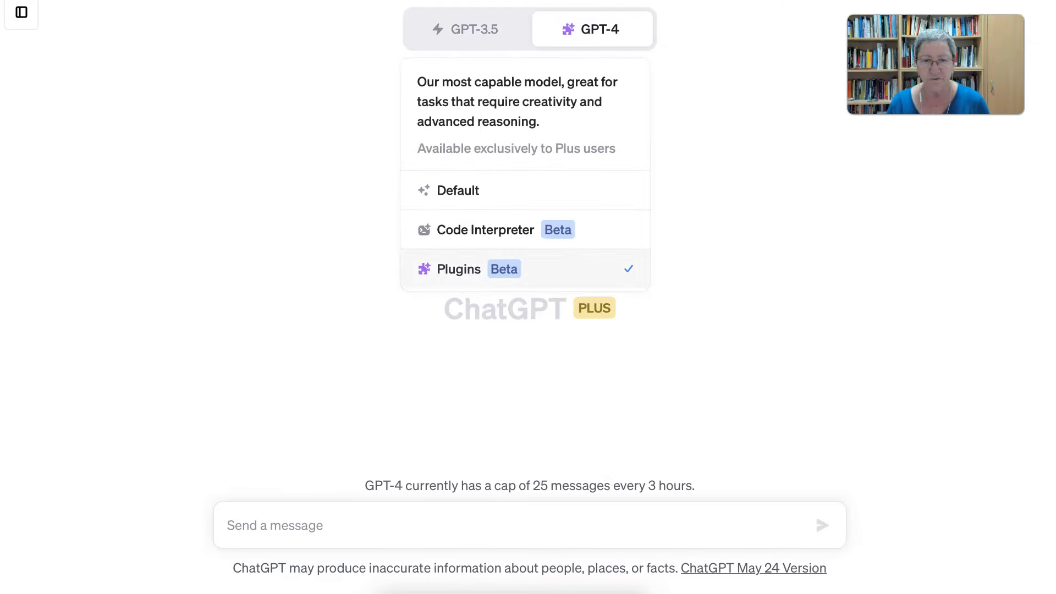
left_click(465, 271)
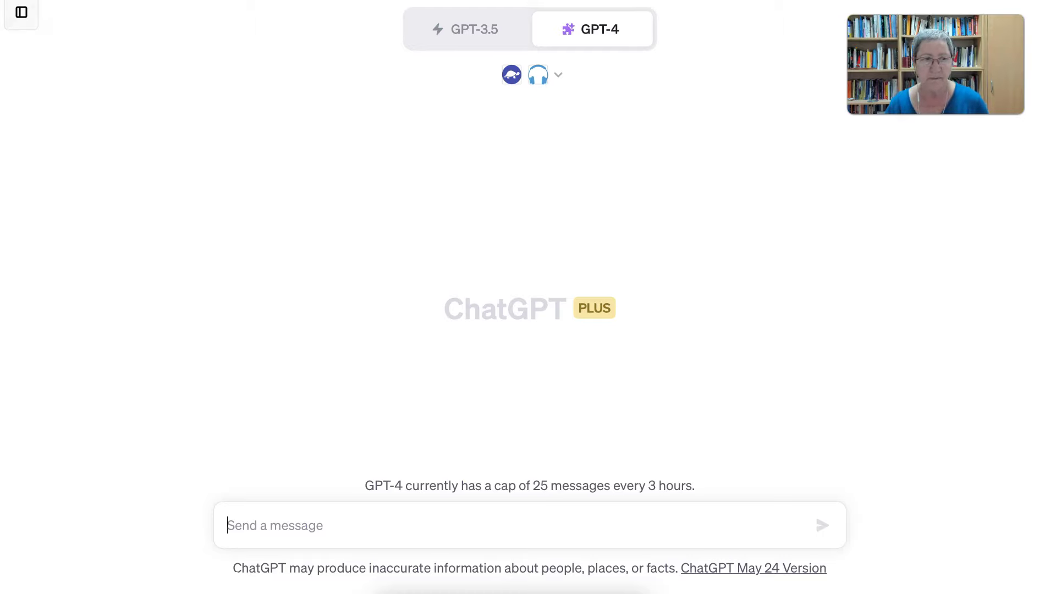
mouse_move(591, 29)
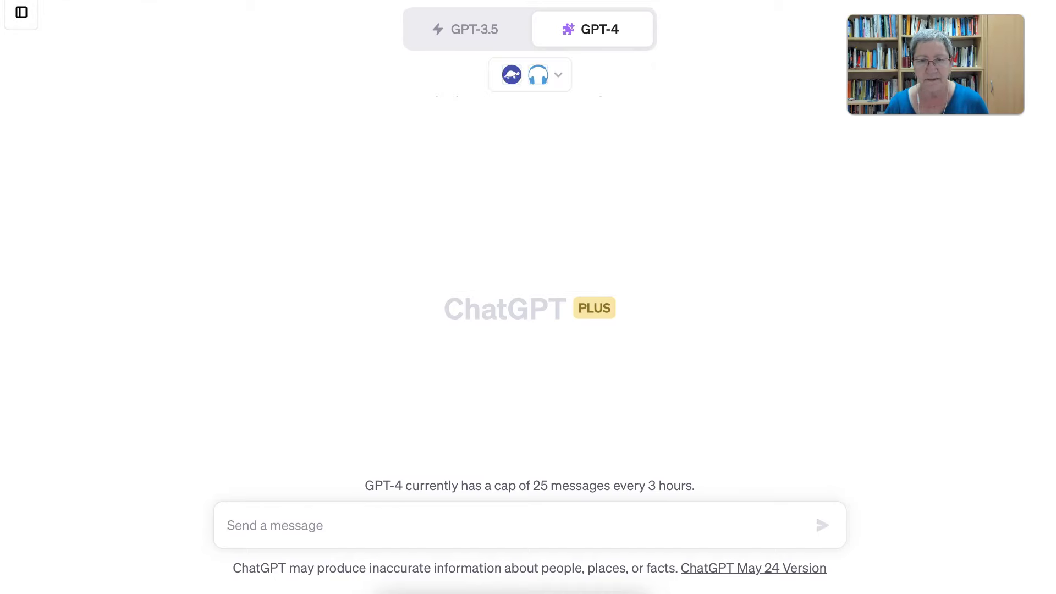
- Open the Plugin store from the installed plugins list and browse the new plugins, including page 55, and the popular ones
left_click(531, 74)
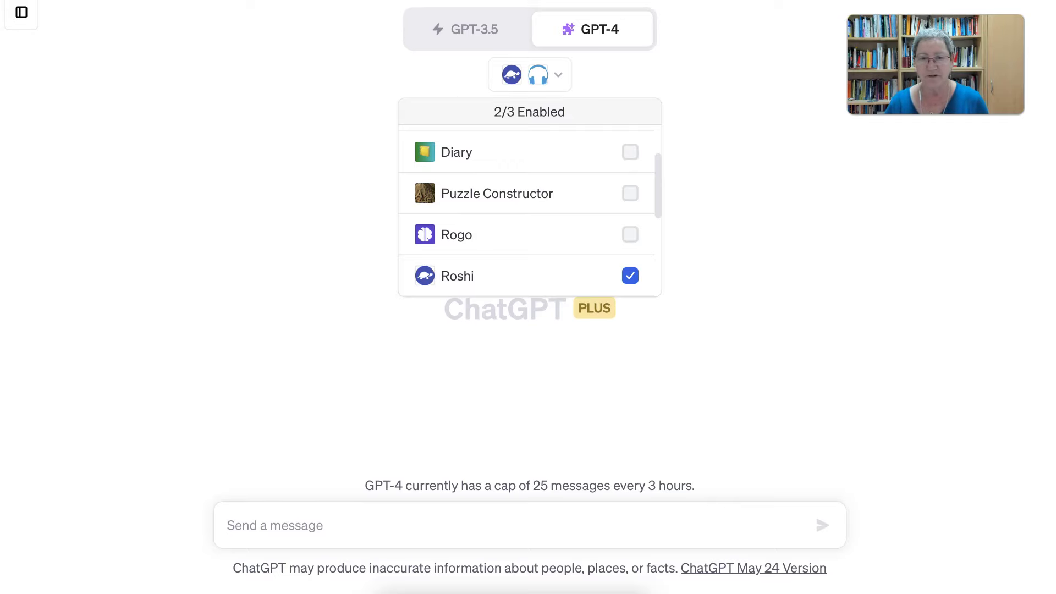
scroll(527, 212, "down", 5)
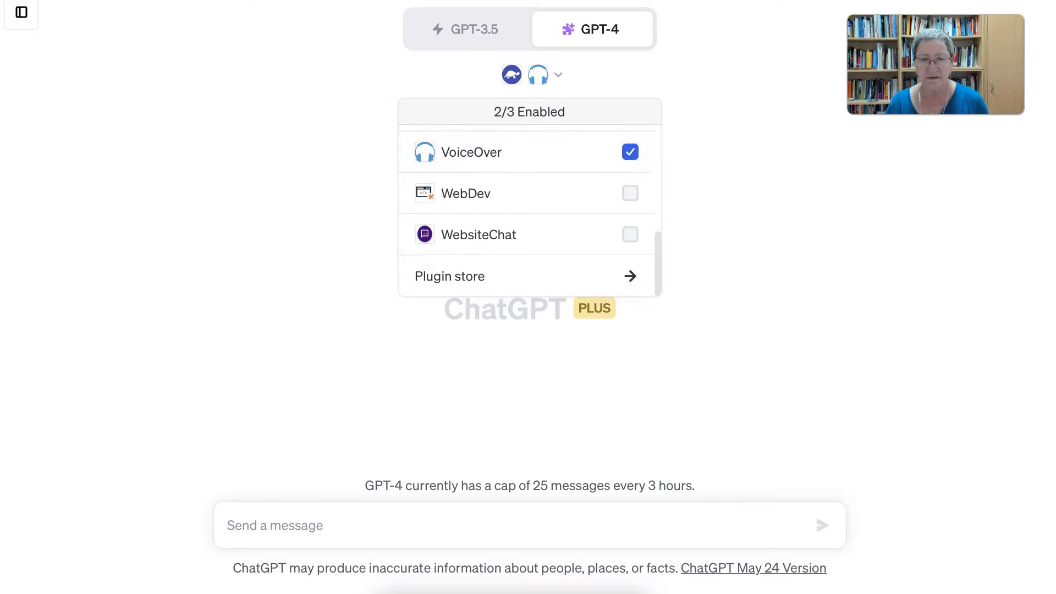
left_click(531, 286)
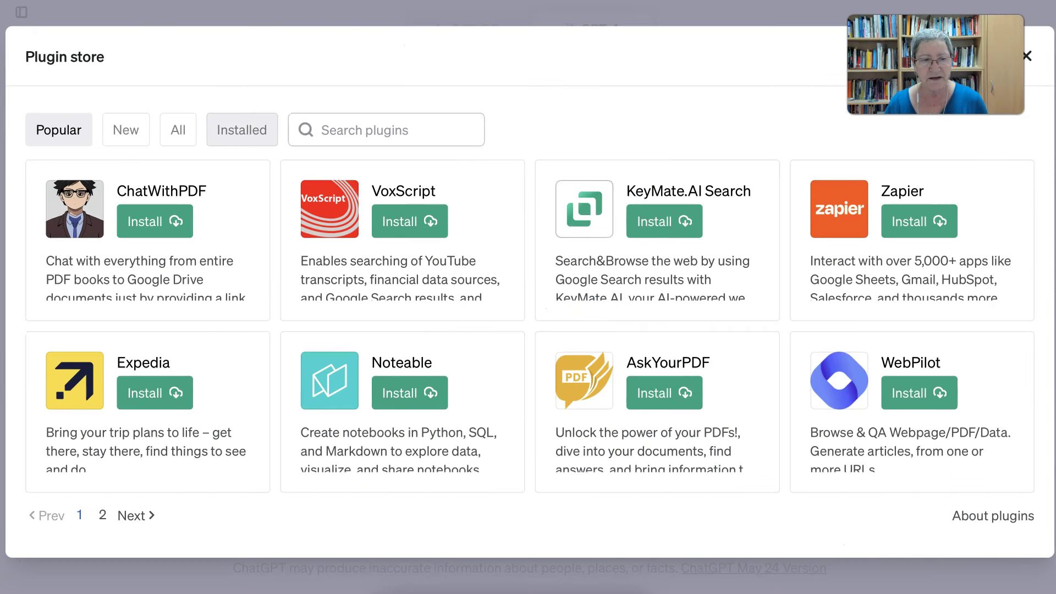
left_click(126, 130)
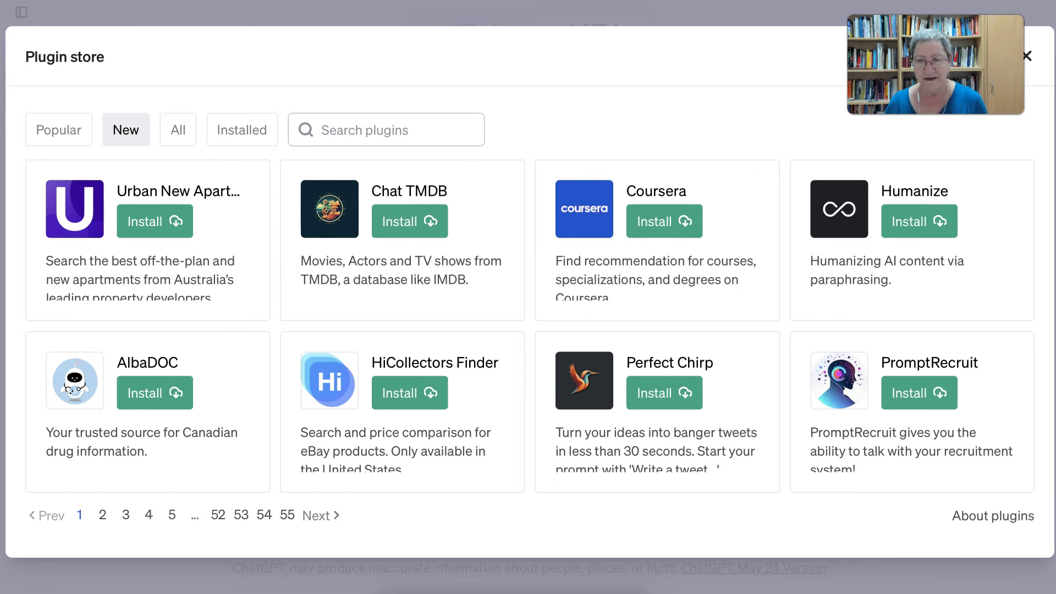
left_click(287, 515)
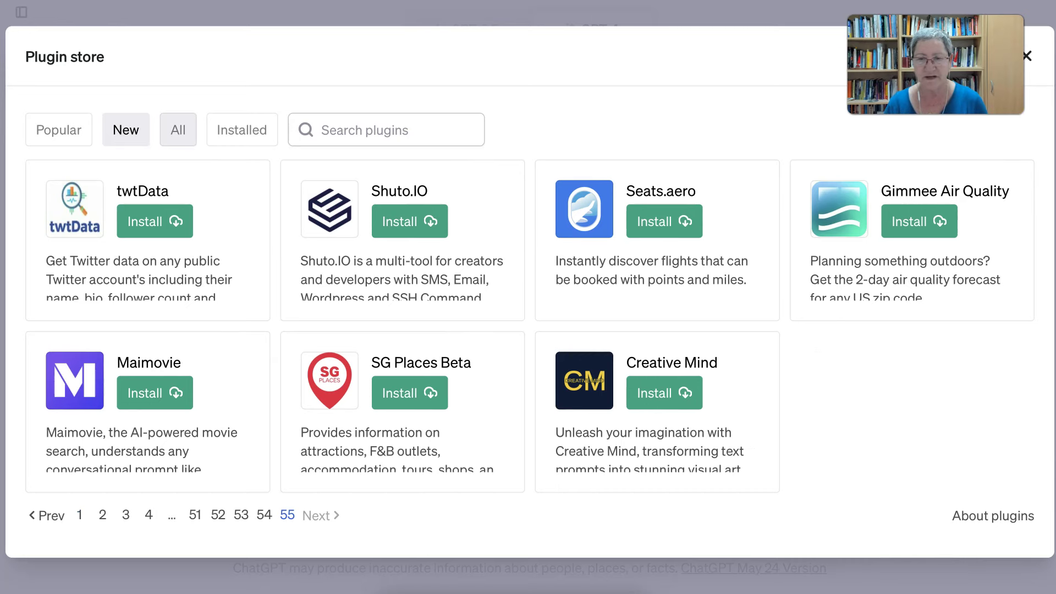
left_click(58, 130)
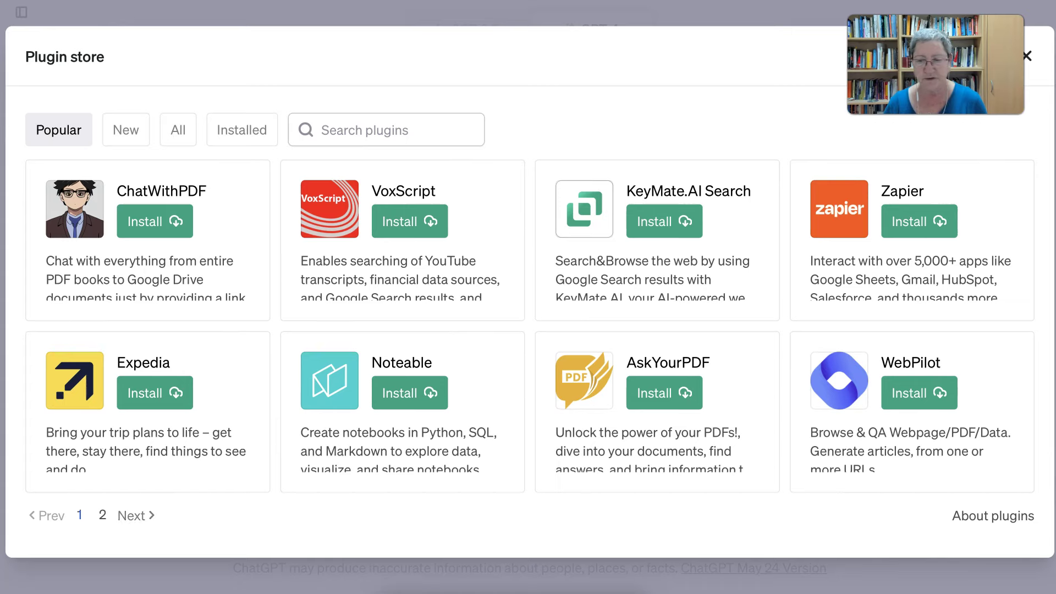
- Install the Speak plugin from the second page of popular plugins and close the Plugin store
left_click(132, 517)
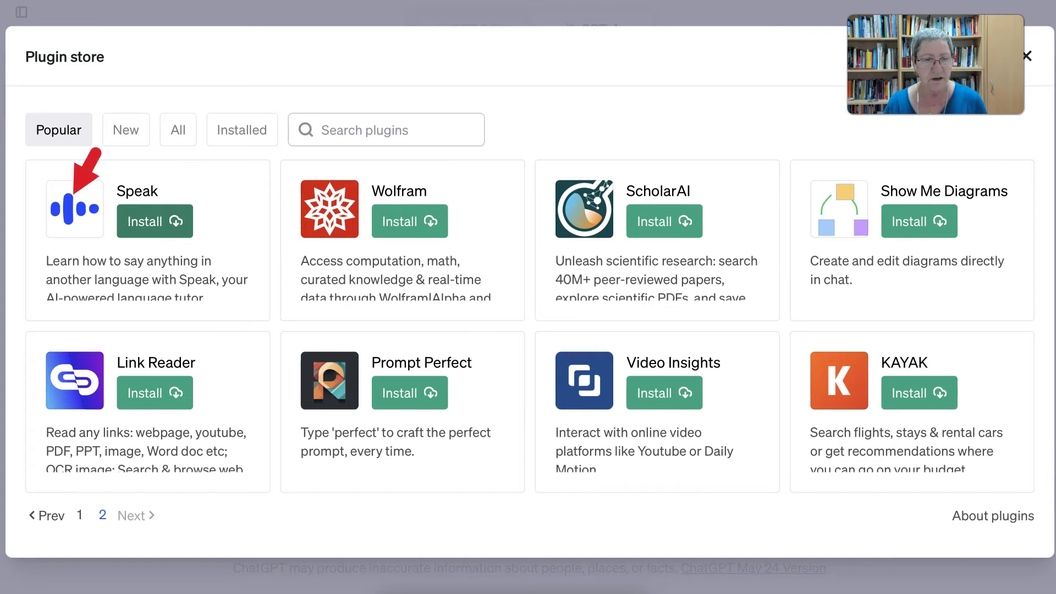
left_click(154, 221)
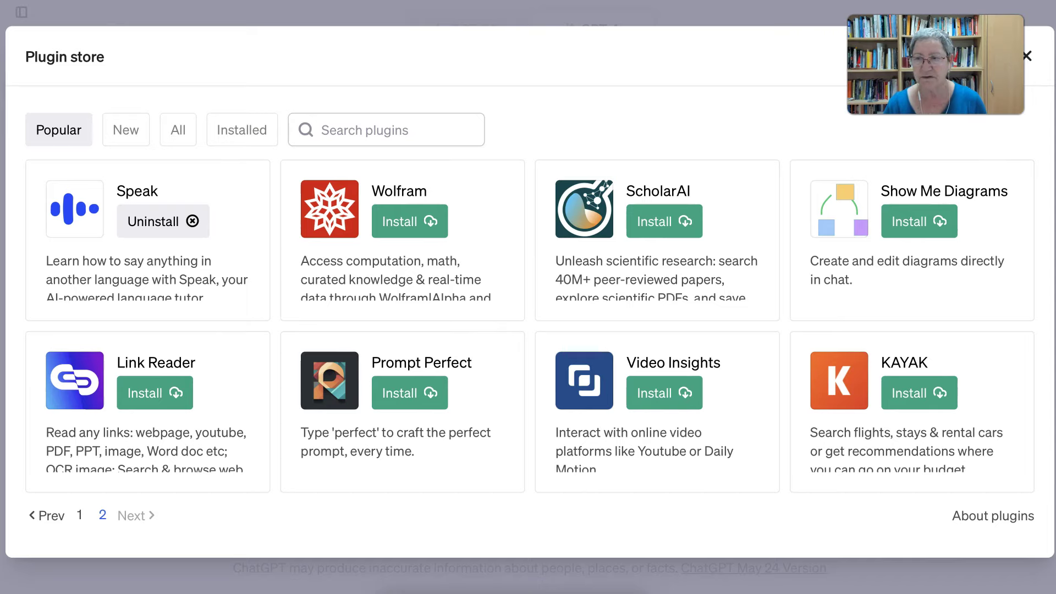
key("Escape")
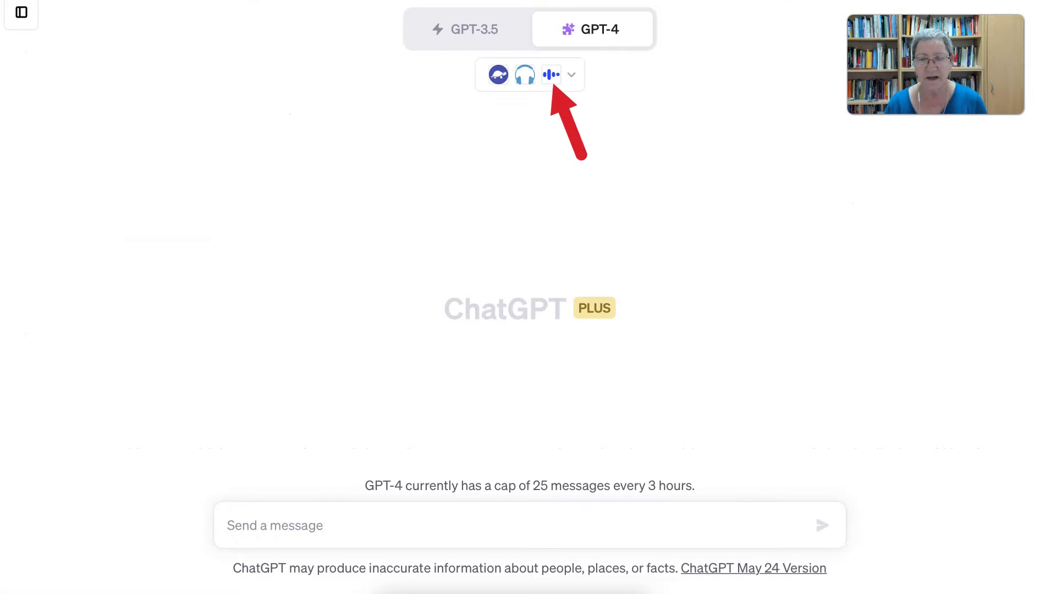
- Open the list of enabled plugins and try toggling the selection of individual plugins
left_click(552, 74)
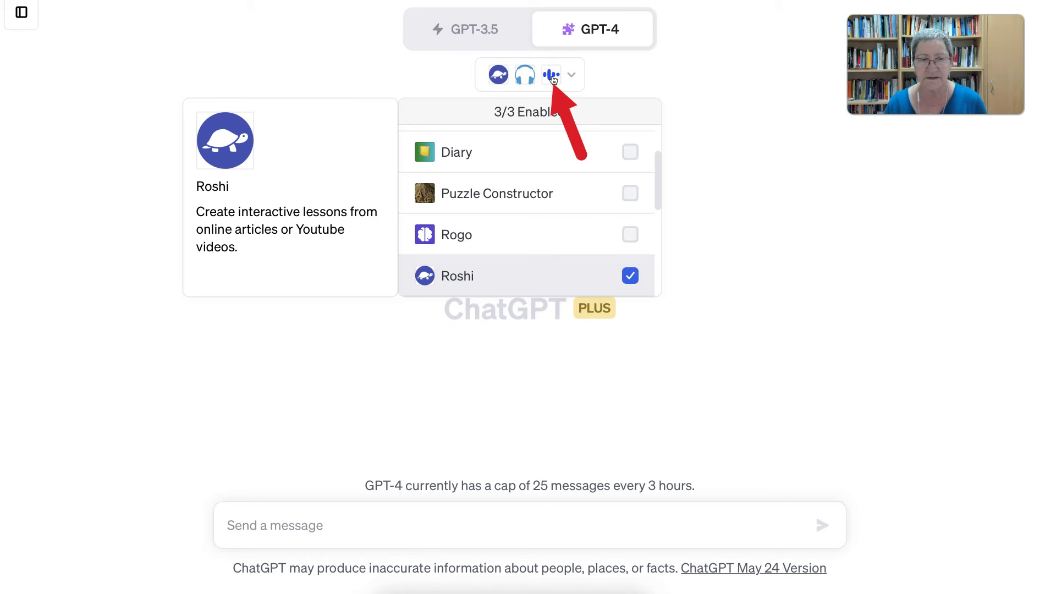
left_click(630, 193)
scroll(528, 220, "up", 2)
left_click(631, 267)
left_click(631, 186)
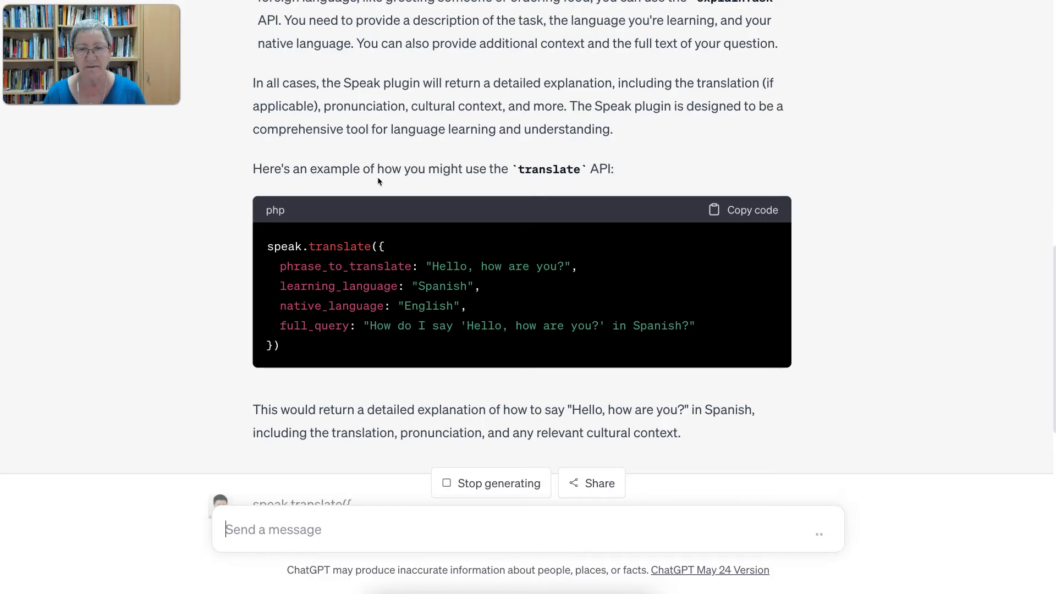
- Read the answer to "How do I use the chatgpt speak plugin?" from its three main uses to the translate example
scroll(377, 176, "up", 6)
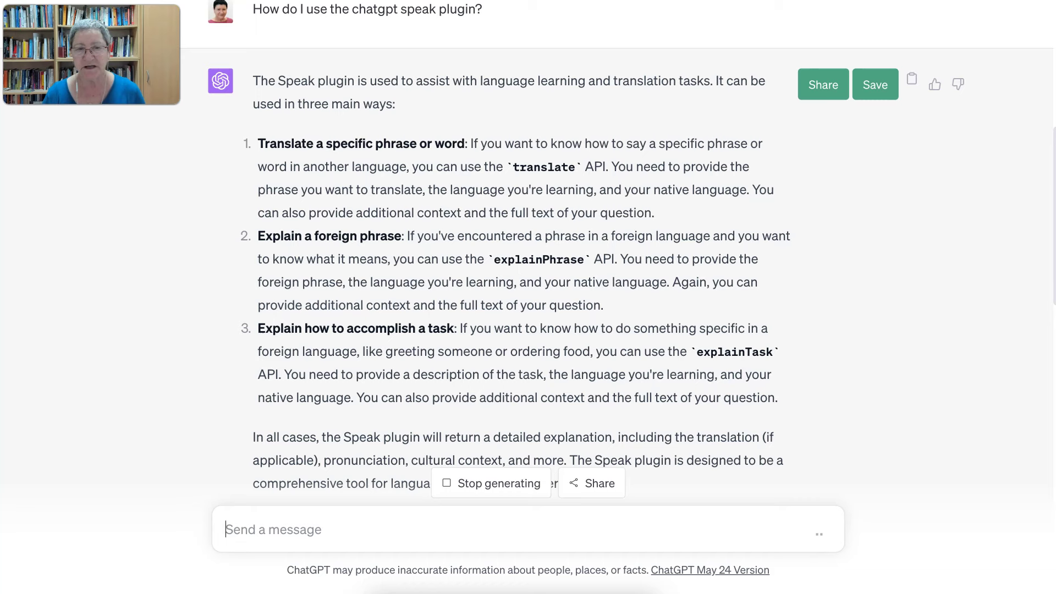
scroll(477, 148, "up", 1)
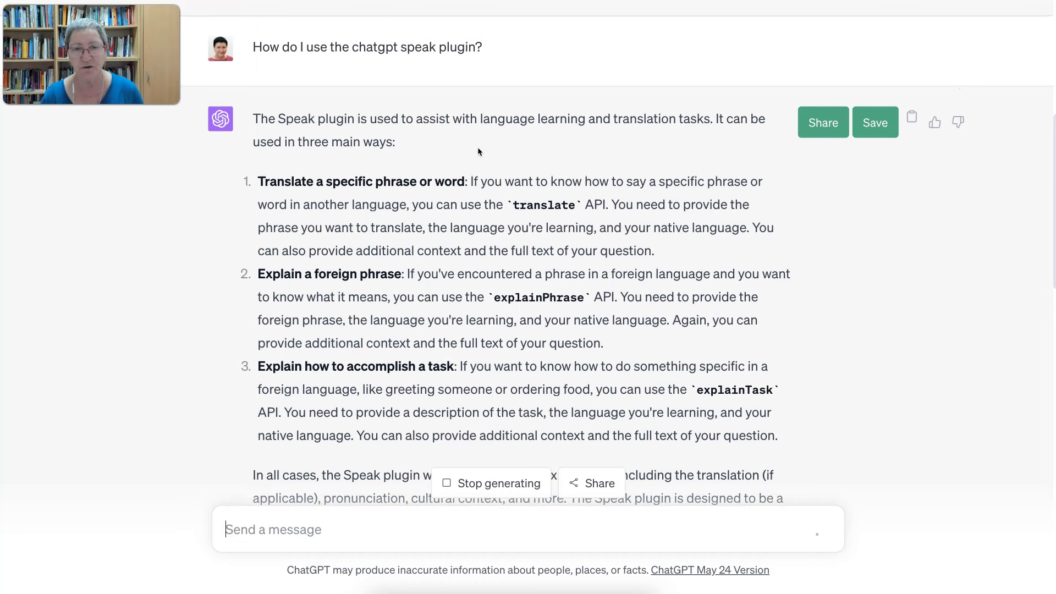
scroll(495, 192, "down", 4)
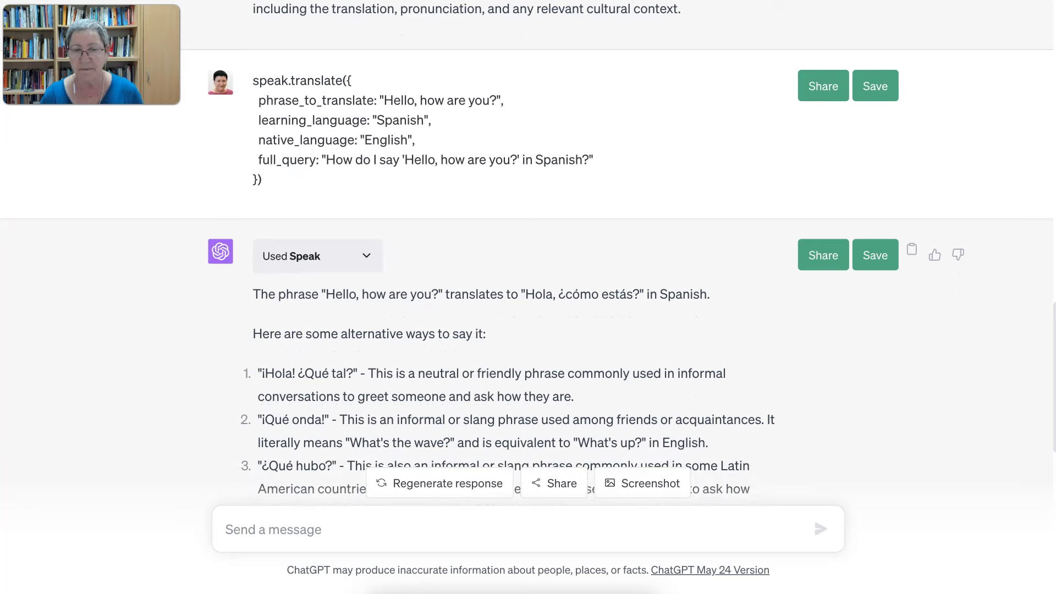
- Expand the Speak details of the Spanish translation reply and review the request, the response and the surrounding conversation
left_click(318, 255)
scroll(361, 274, "down", 2)
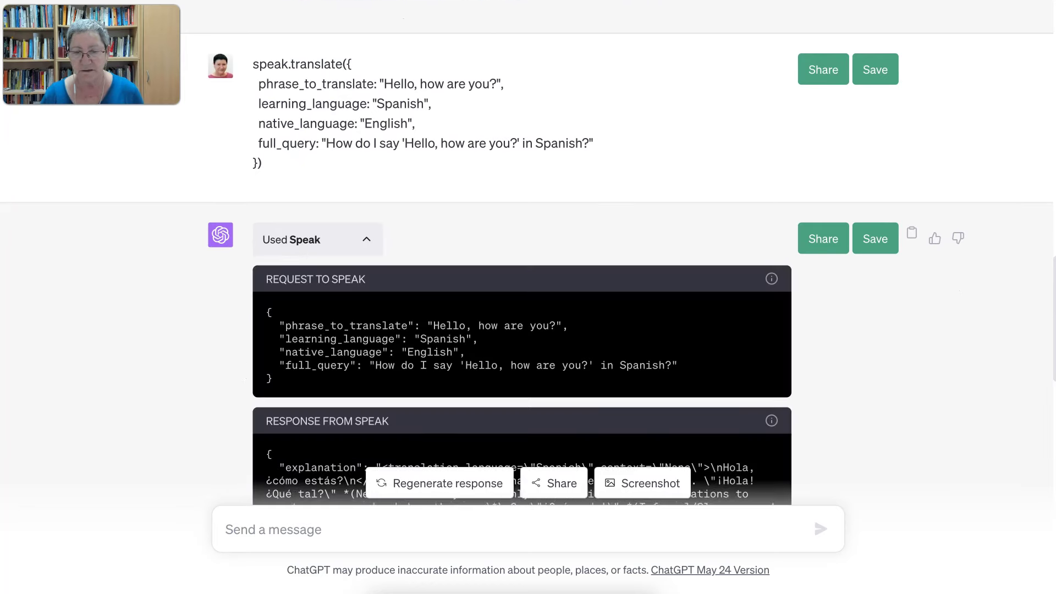
scroll(527, 254, "down", 1)
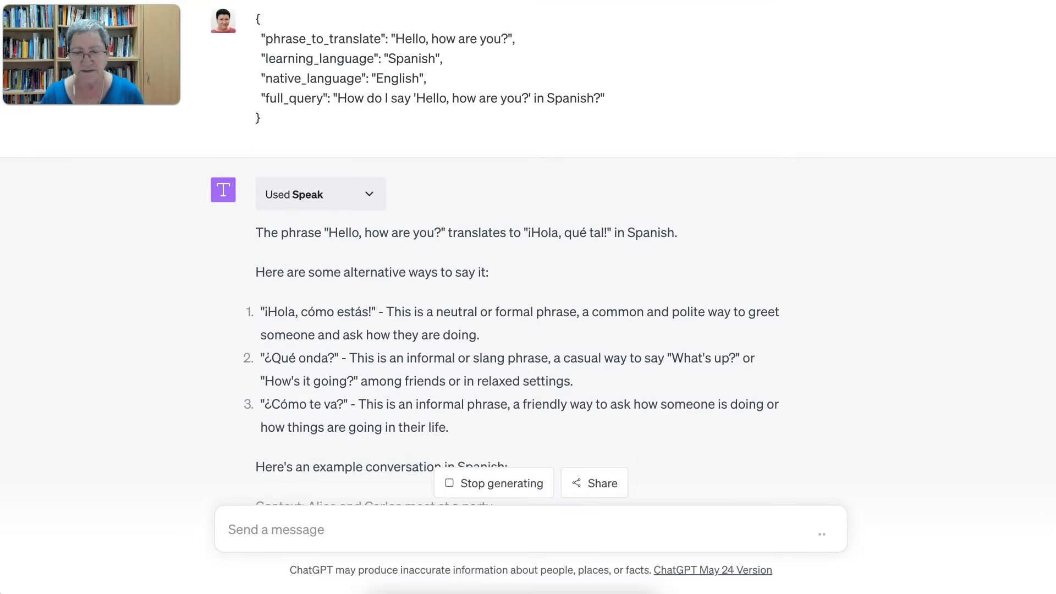
scroll(496, 264, "down", 4)
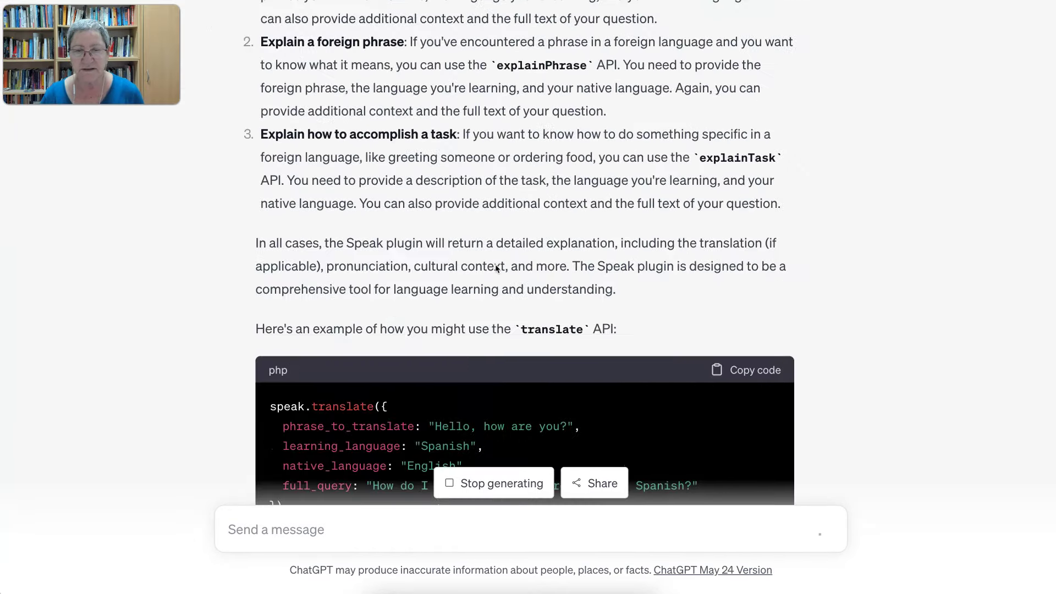
scroll(497, 268, "up", 15)
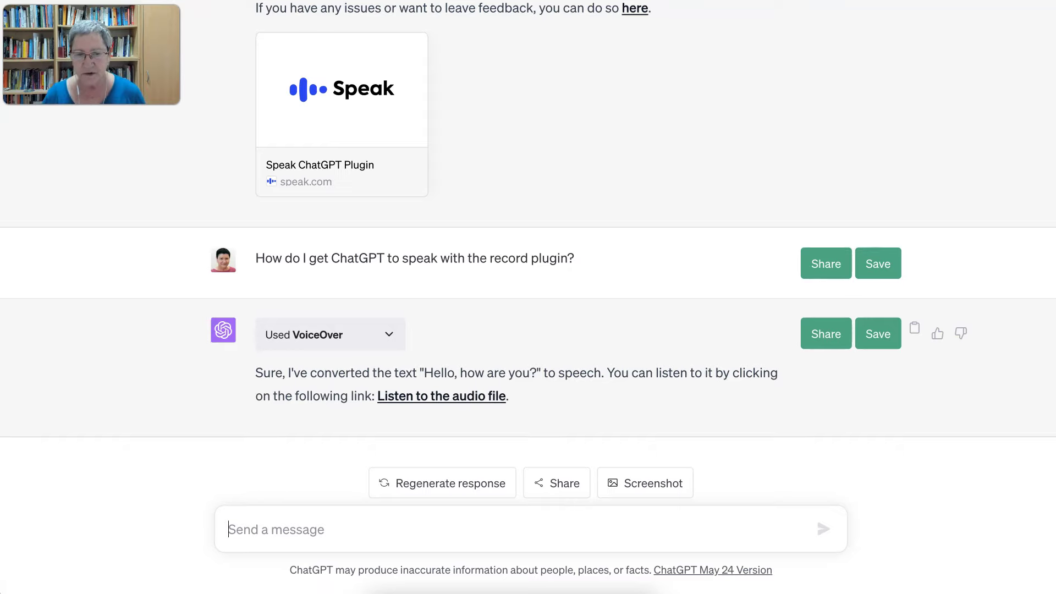
- Expand the VoiceOver details of the speech reply and copy the whole request block containing text, locale, gender and style
scroll(528, 253, "down", 3)
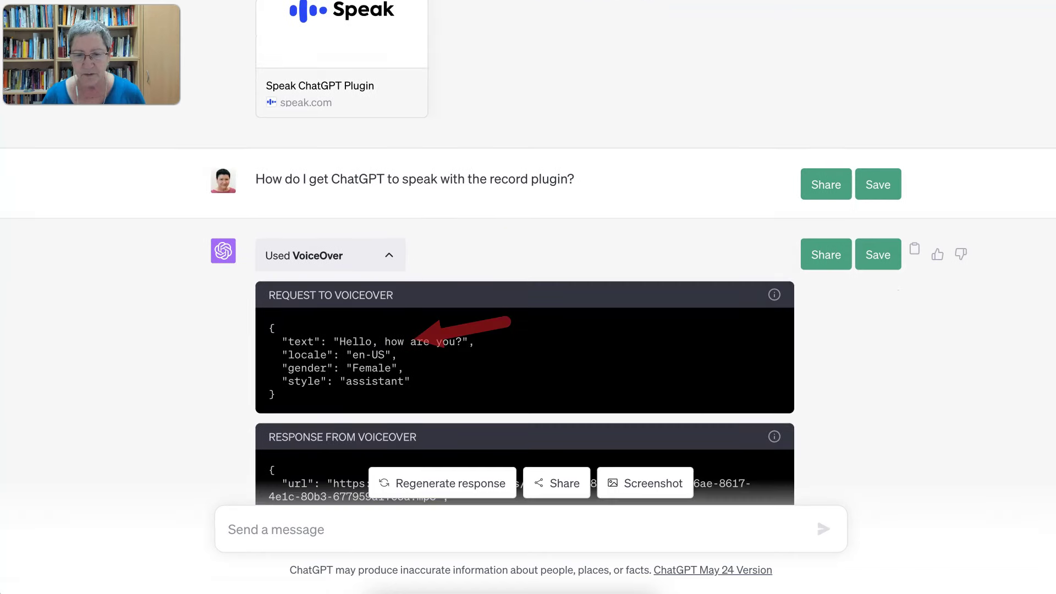
scroll(528, 330, "up", 1)
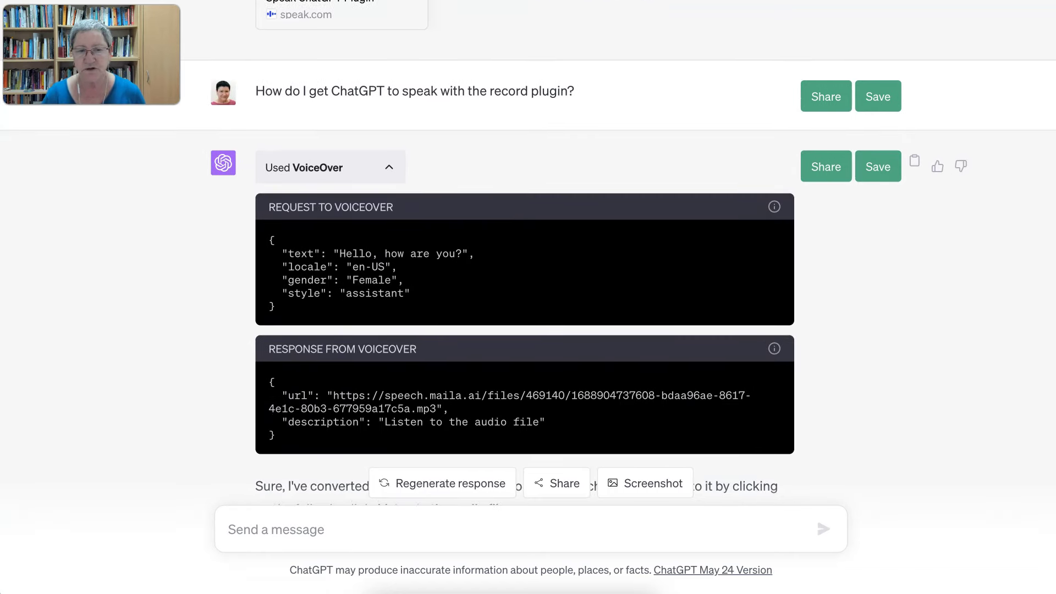
left_click_drag(269, 240, 275, 306)
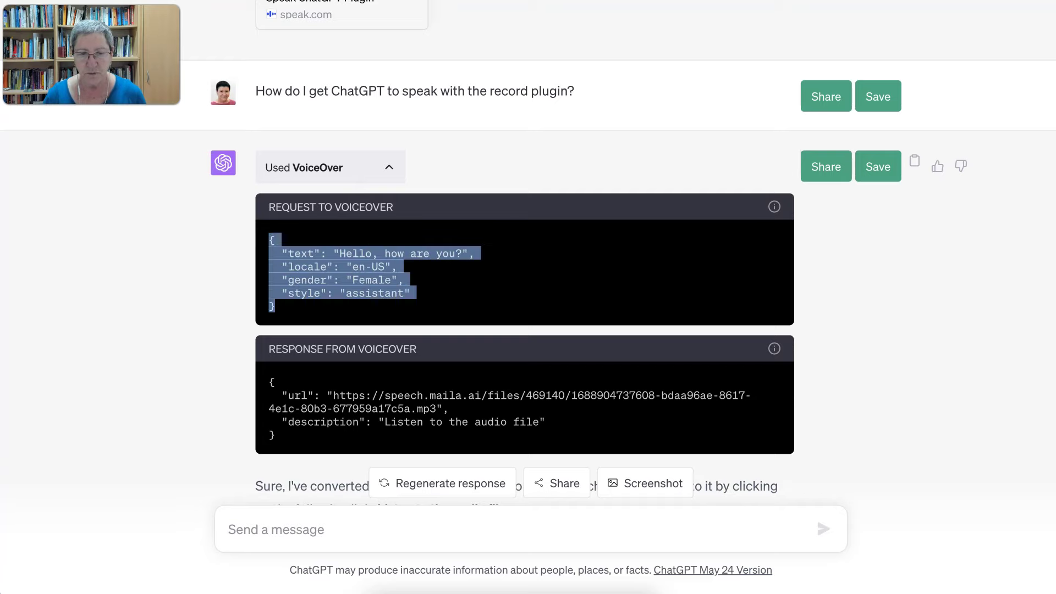
right_click(358, 260)
left_click(385, 289)
- Paste the copied VoiceOver request as a new message, replace its text value with the abundance mindset passage and send it
scroll(528, 275, "up", 3)
scroll(528, 275, "down", 5)
left_click(229, 529)
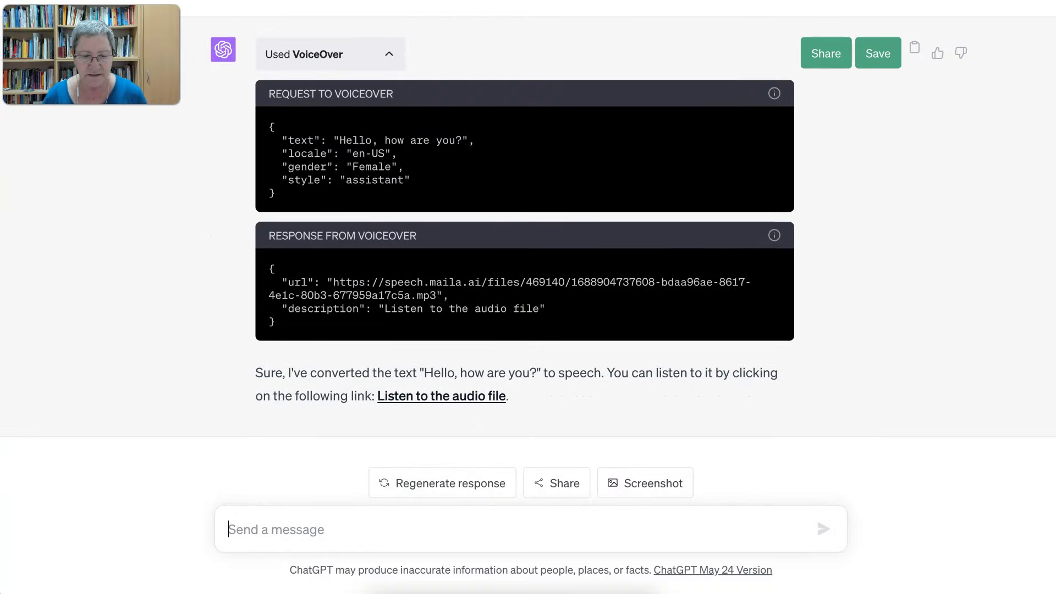
key("ctrl+v")
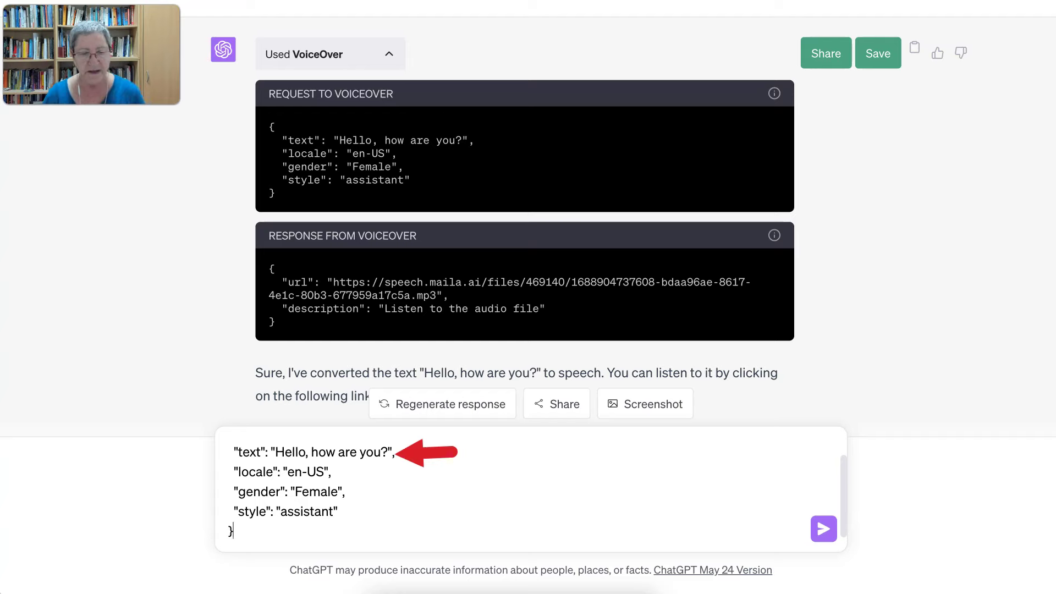
key("Return")
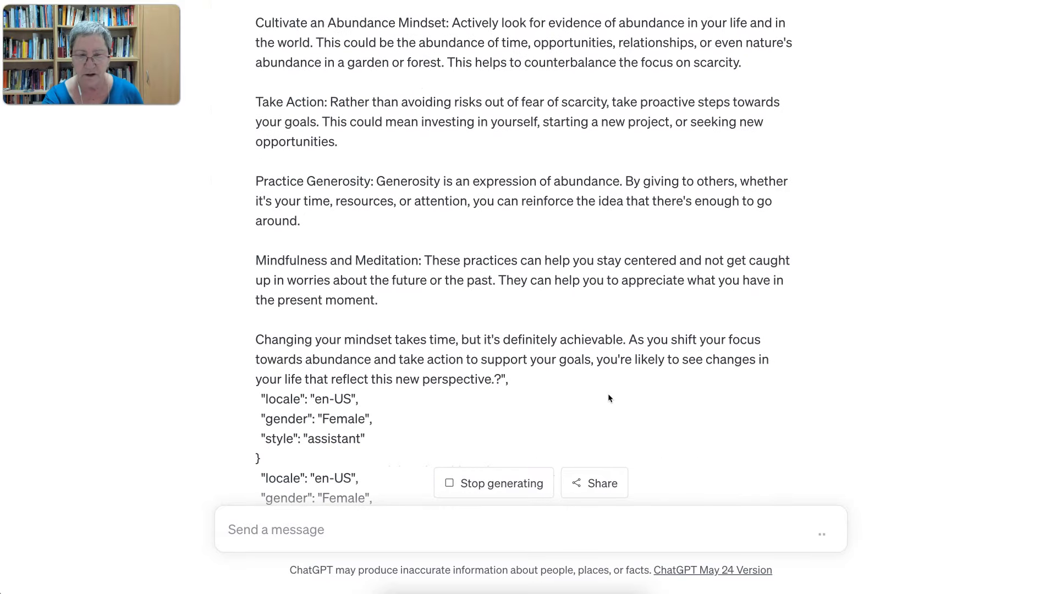
key("XF86AudioLowerVolume")
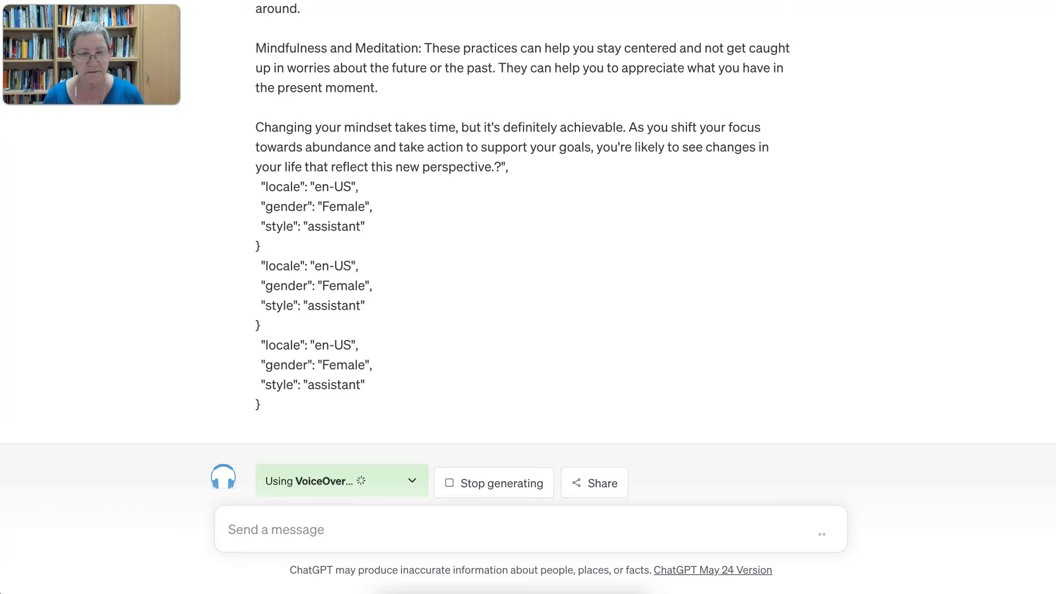
left_click_drag(255, 242, 258, 405)
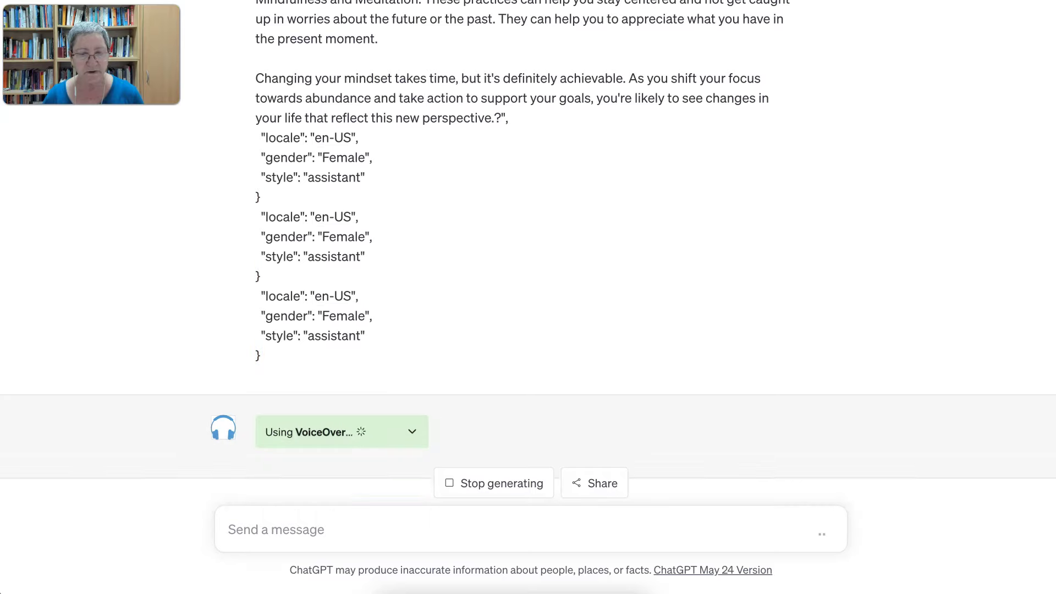